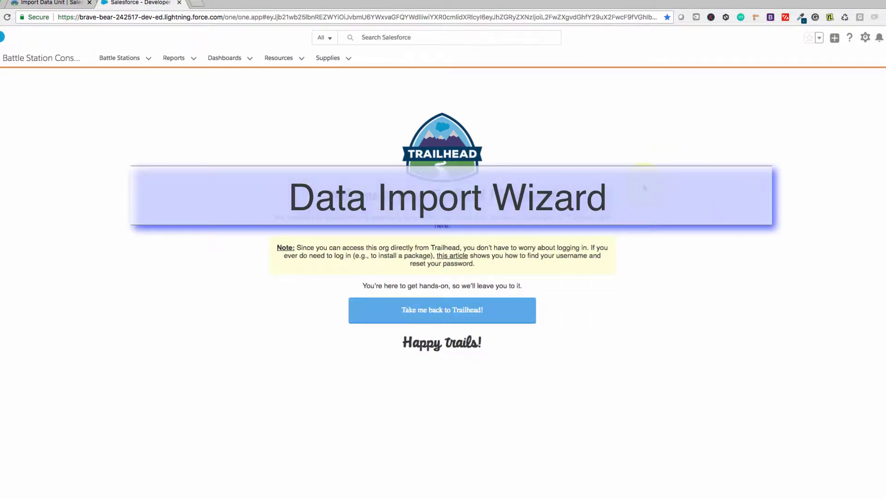
Open Setup and find the Data Import Wizard page through a "data import wi" search.
{"action": "left_click", "coordinate": [863, 39]}
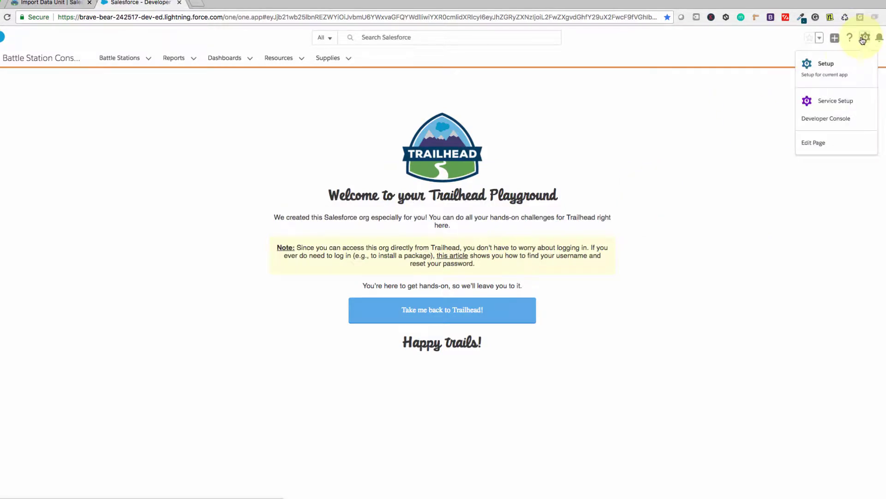
{"action": "left_click", "coordinate": [832, 75]}
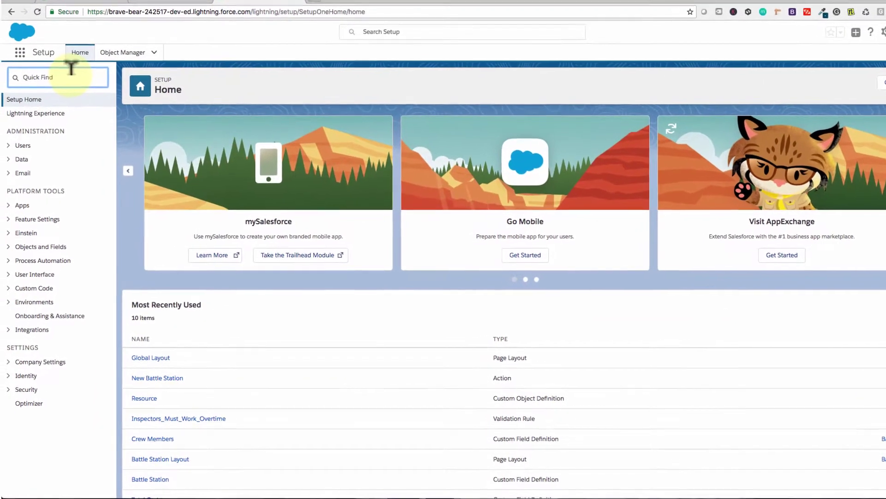
{"action": "type", "text": "data i"}
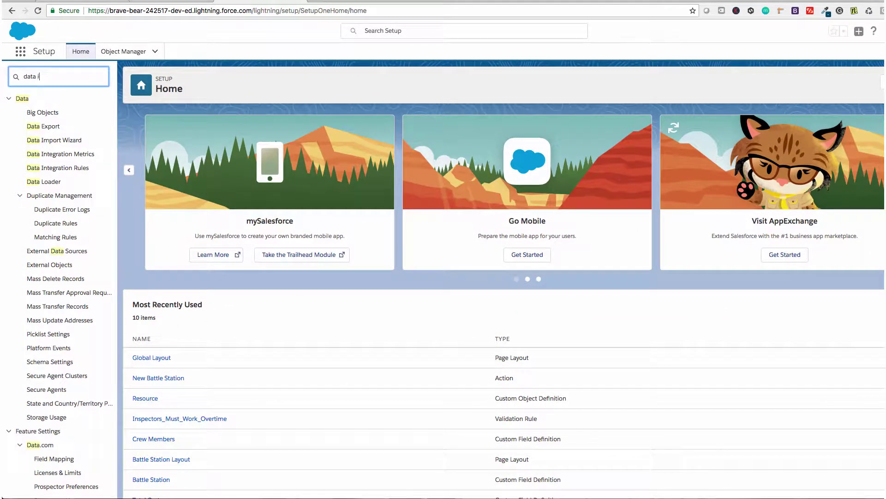
{"action": "type", "text": "mport wi"}
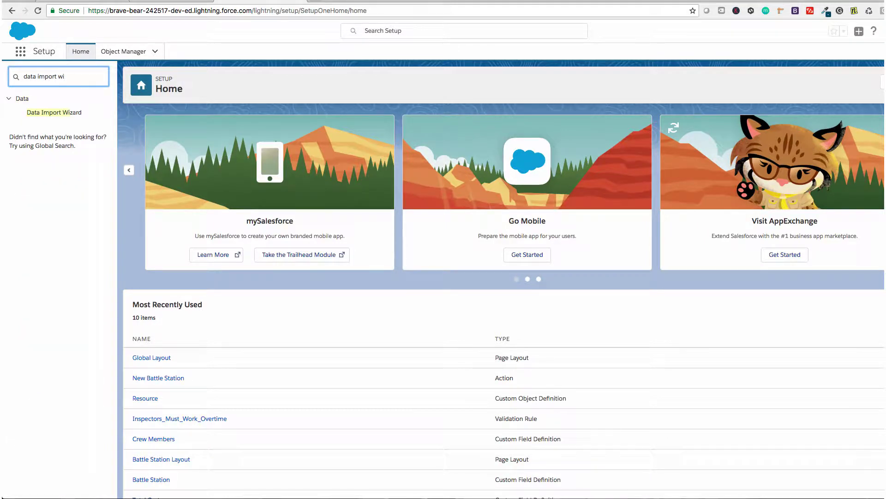
{"action": "left_click", "coordinate": [65, 113]}
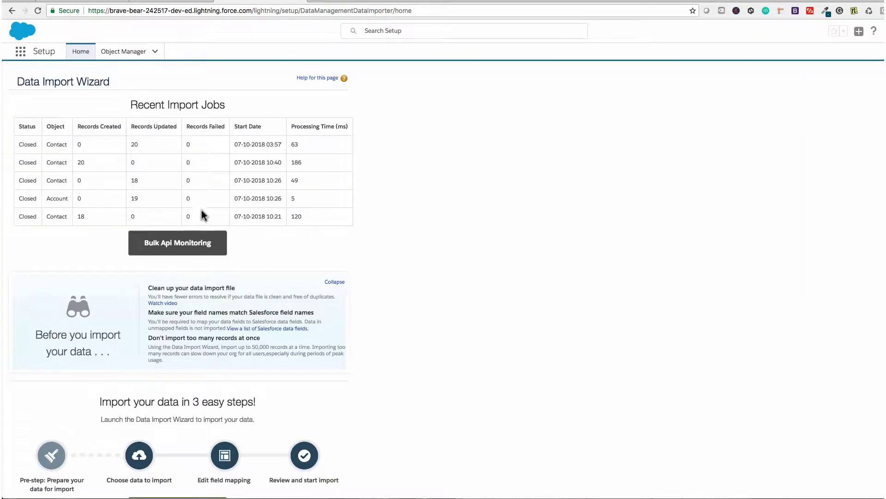
{"action": "scroll", "coordinate": [208, 216], "scroll_direction": "down", "scroll_amount": 2}
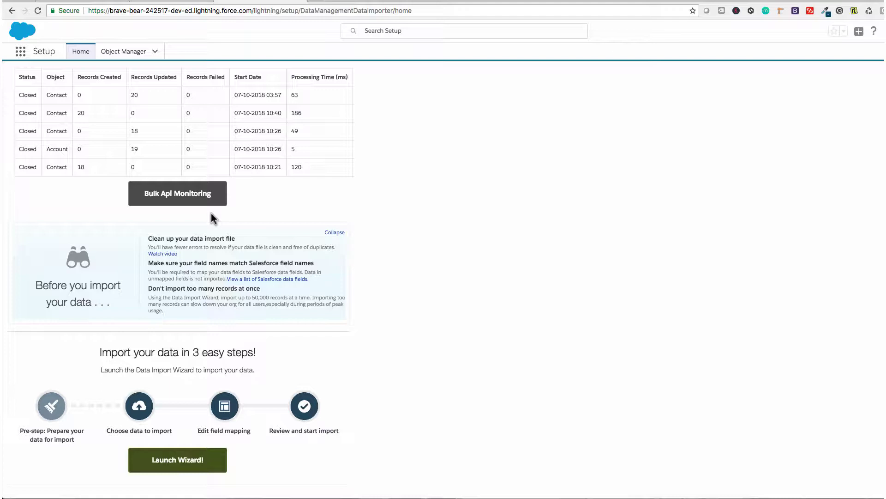
Switch to the Trailhead Import Data unit and review the hands-on challenge requirements.
{"action": "left_click", "coordinate": [506, 187]}
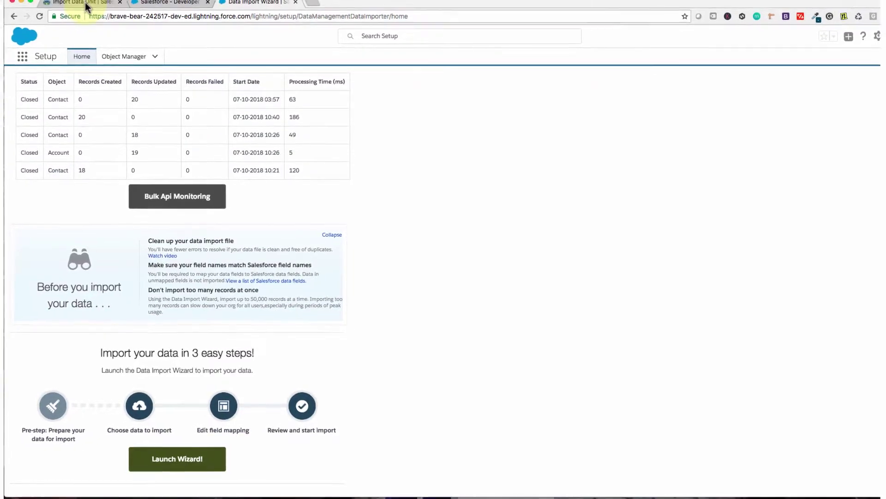
{"action": "left_click", "coordinate": [85, 6]}
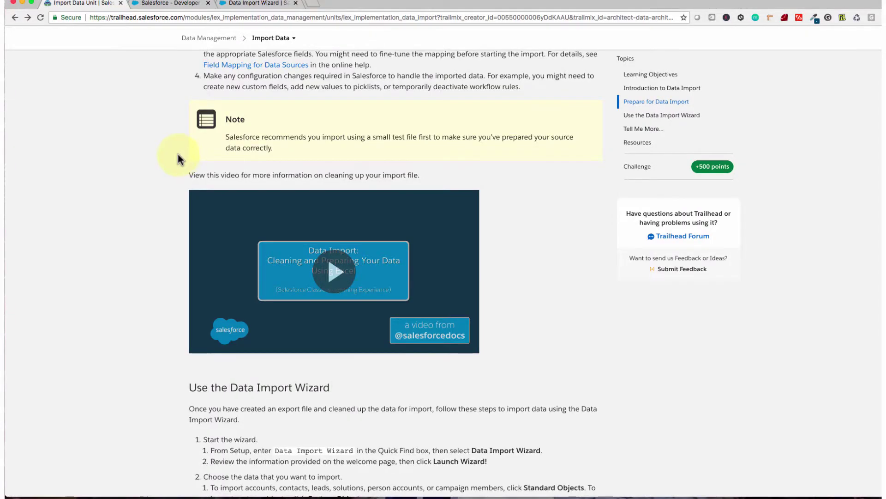
{"action": "scroll", "coordinate": [178, 155], "scroll_direction": "down", "scroll_amount": 15}
{"action": "scroll", "coordinate": [177, 155], "scroll_direction": "down", "scroll_amount": 9}
{"action": "scroll", "coordinate": [177, 155], "scroll_direction": "up", "scroll_amount": 2}
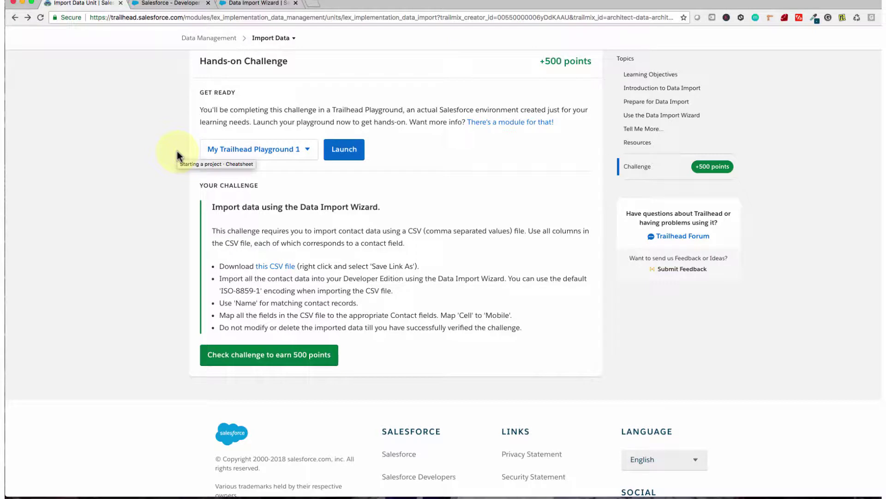
{"action": "scroll", "coordinate": [178, 156], "scroll_direction": "down", "scroll_amount": 3}
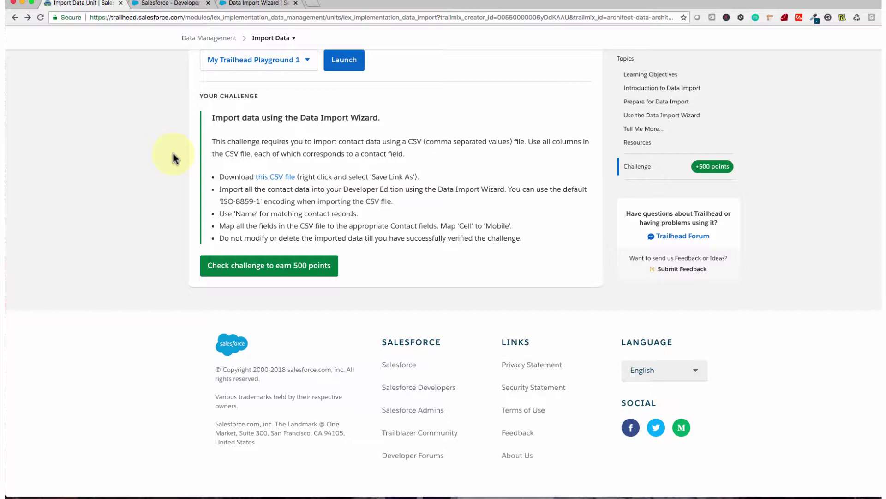
Save the challenge's linked CSV file to Downloads as contacts_to_import in comma-separated values format.
{"action": "right_click", "coordinate": [279, 176]}
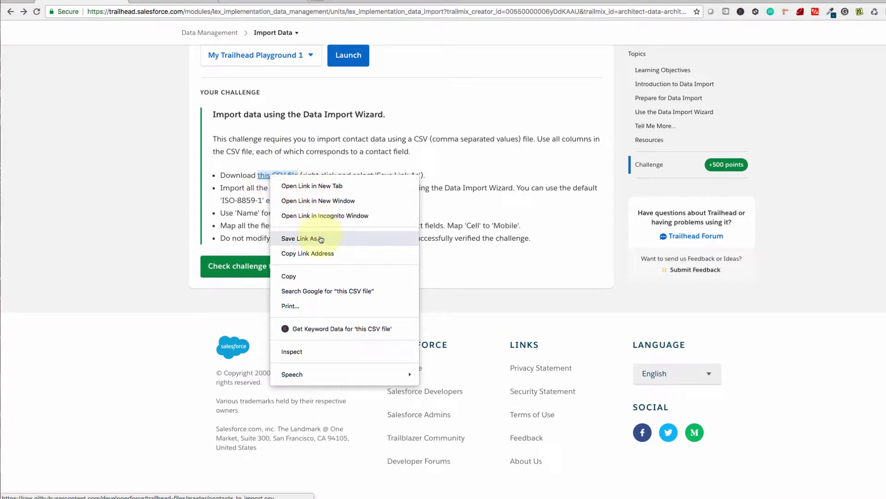
{"action": "left_click", "coordinate": [320, 238]}
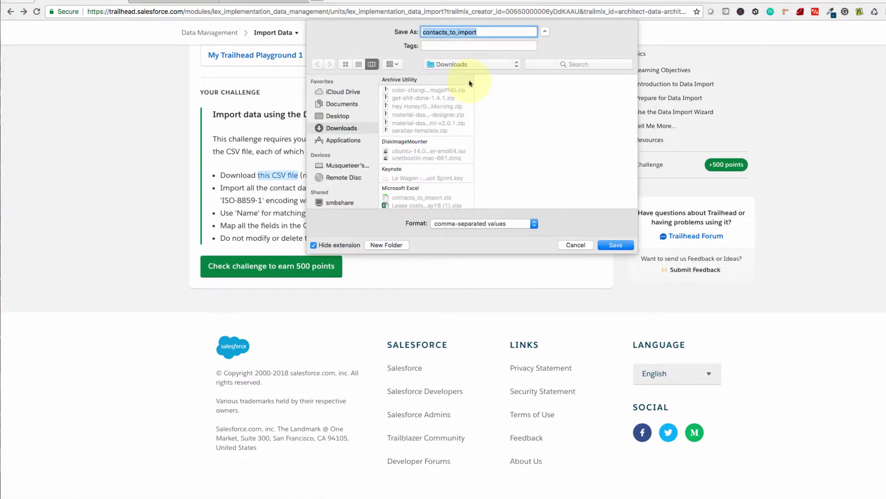
{"action": "left_click", "coordinate": [613, 245]}
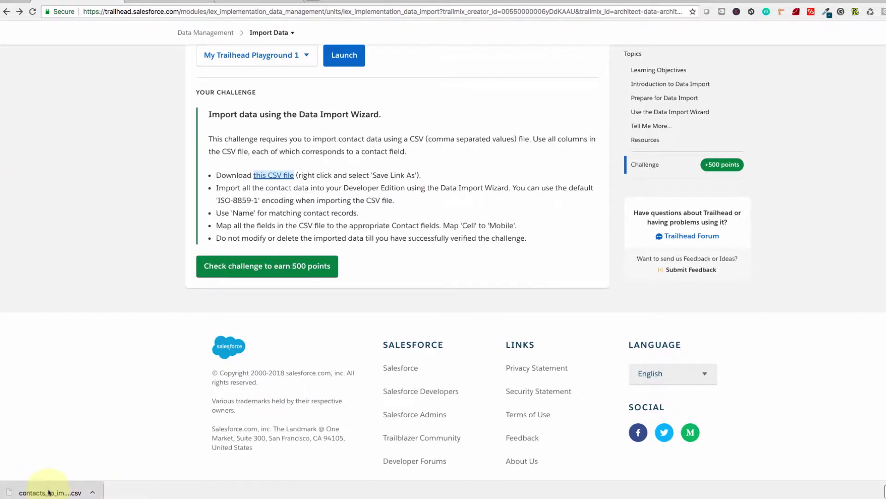
Locate the downloaded contacts_to_import file in Finder, open it in Excel and select the header cells A1:F1.
{"action": "left_click", "coordinate": [89, 492]}
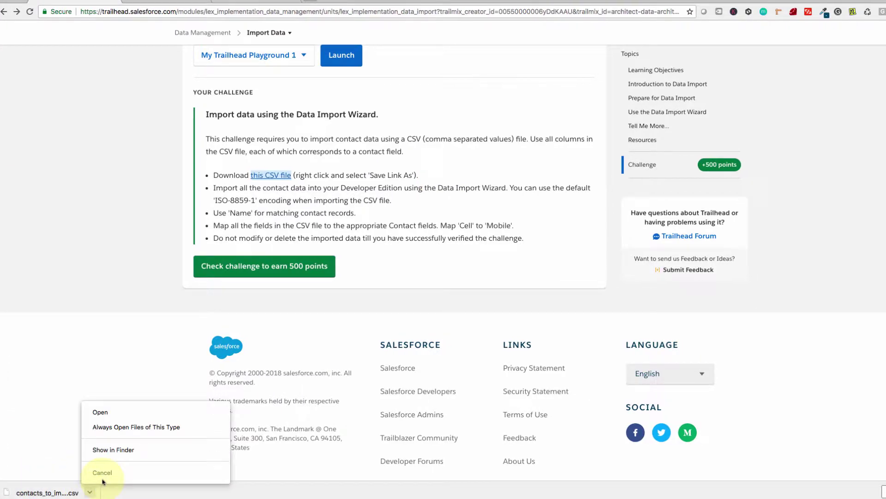
{"action": "left_click", "coordinate": [129, 450]}
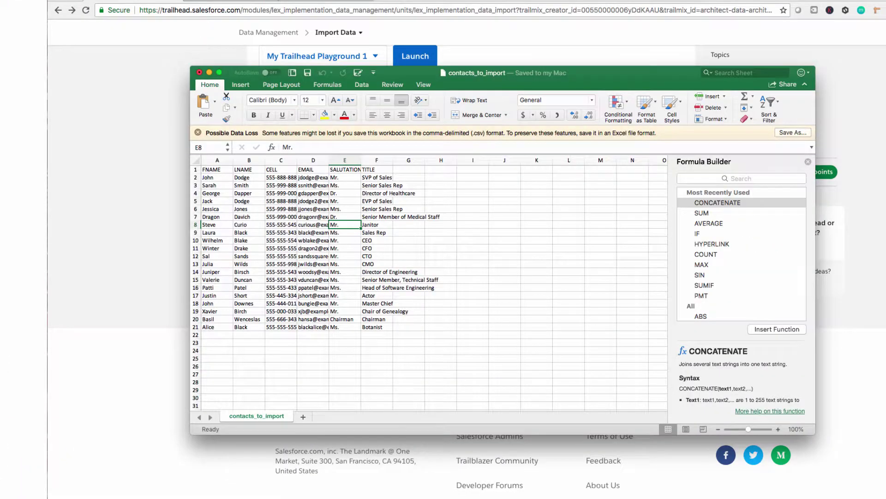
{"action": "left_click", "coordinate": [487, 297]}
{"action": "left_click_drag", "start_coordinate": [213, 169], "coordinate": [390, 171]}
{"action": "scroll", "coordinate": [281, 157], "scroll_direction": "up", "scroll_amount": 2}
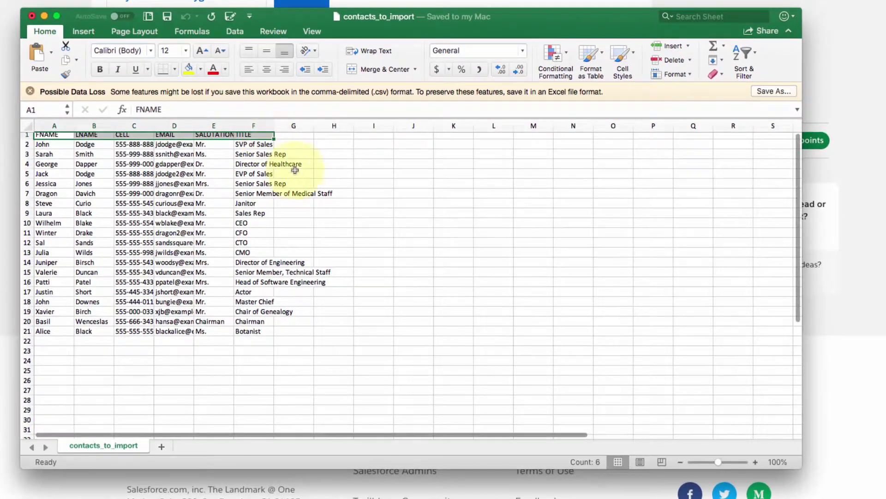
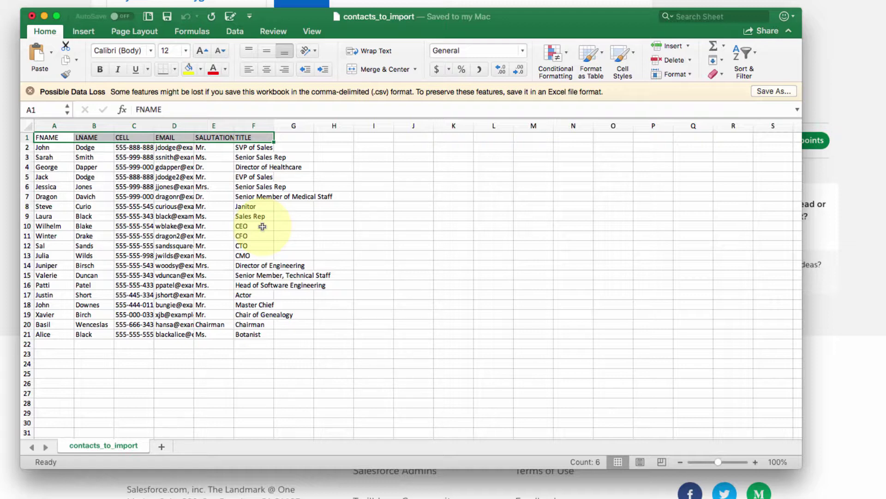
Examine the FNAME, LNAME and CELL columns to see how the contacts' first and last names are stored.
{"action": "left_click", "coordinate": [257, 235]}
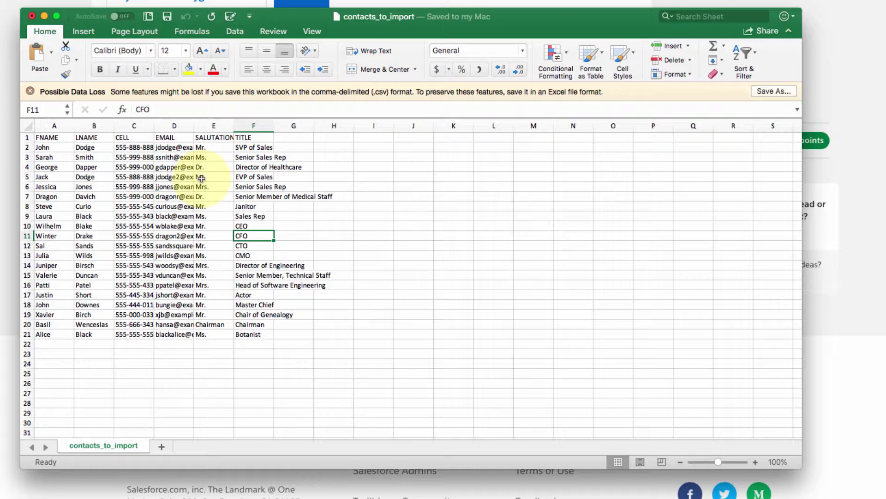
{"action": "left_click", "coordinate": [61, 166]}
{"action": "left_click", "coordinate": [62, 147]}
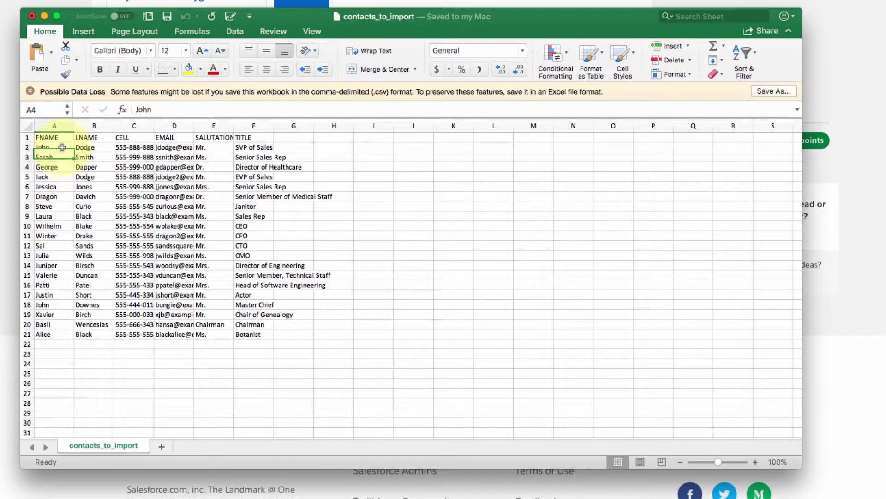
{"action": "left_click", "coordinate": [134, 186]}
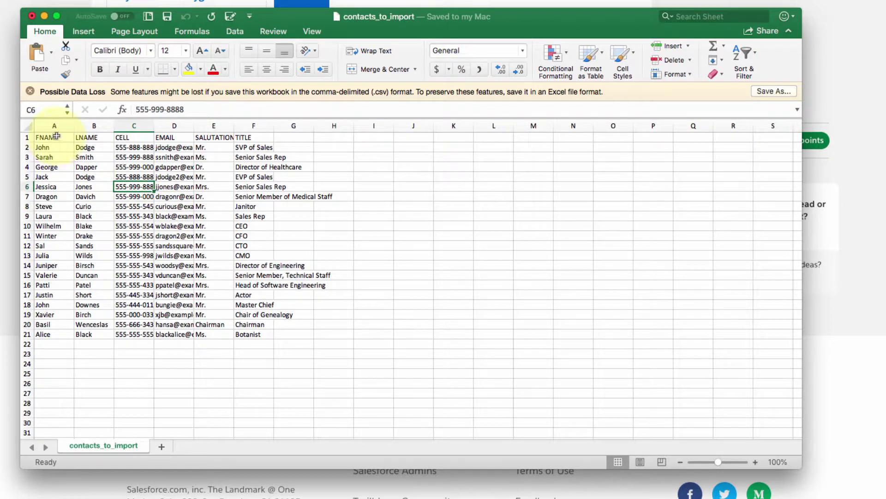
{"action": "left_click_drag", "start_coordinate": [54, 126], "coordinate": [87, 174]}
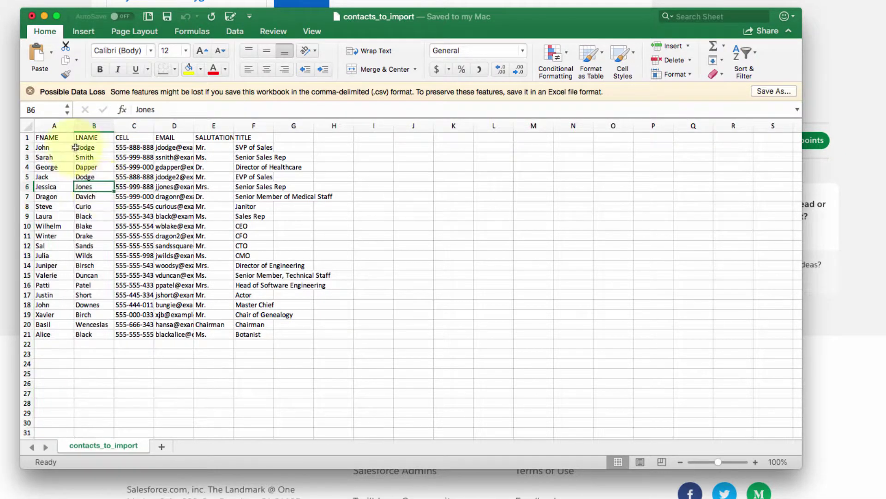
{"action": "left_click_drag", "start_coordinate": [62, 148], "coordinate": [109, 150]}
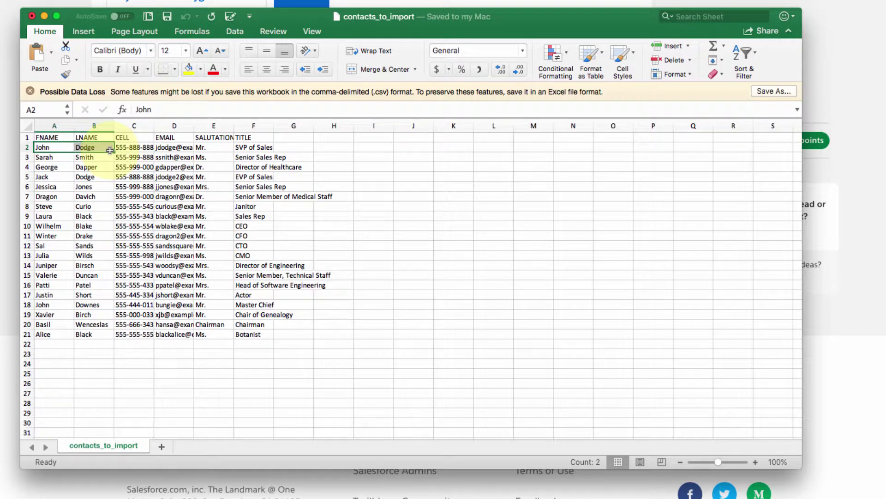
{"action": "left_click_drag", "start_coordinate": [92, 148], "coordinate": [85, 180]}
{"action": "left_click_drag", "start_coordinate": [56, 151], "coordinate": [87, 150]}
{"action": "left_click", "coordinate": [48, 167]}
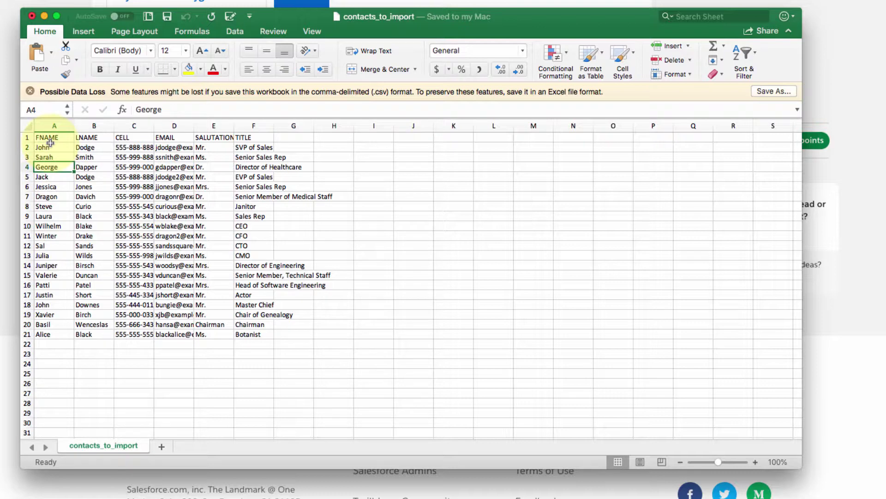
{"action": "left_click", "coordinate": [54, 126]}
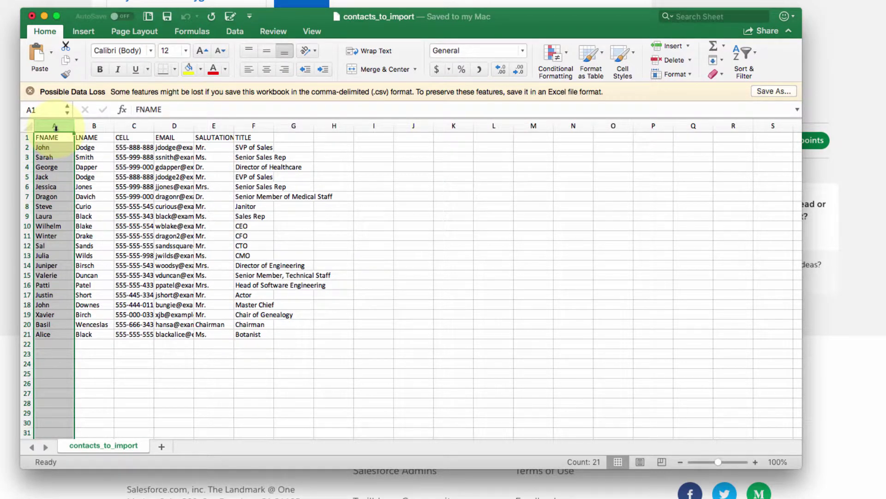
{"action": "left_click", "coordinate": [85, 177]}
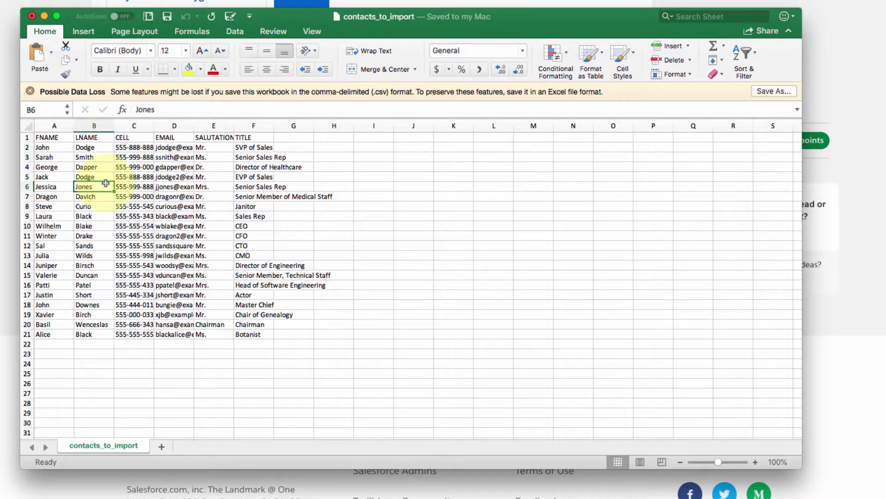
{"action": "left_click", "coordinate": [135, 126]}
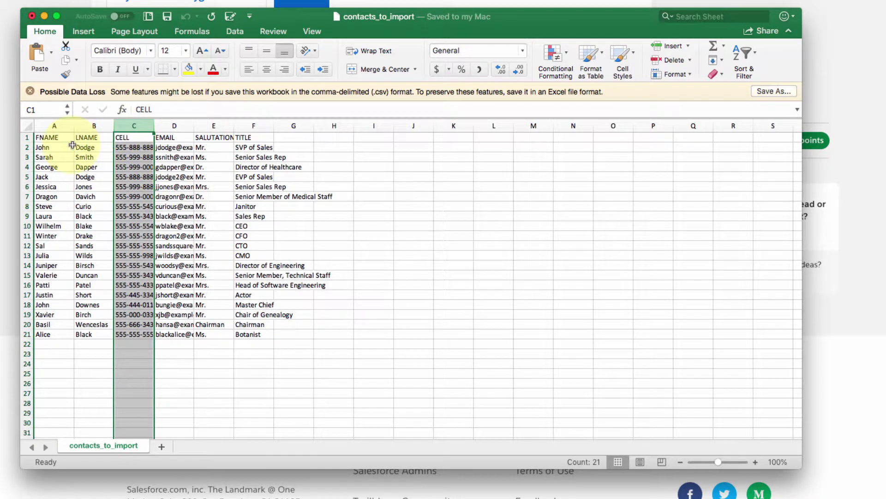
{"action": "left_click_drag", "start_coordinate": [62, 147], "coordinate": [94, 153]}
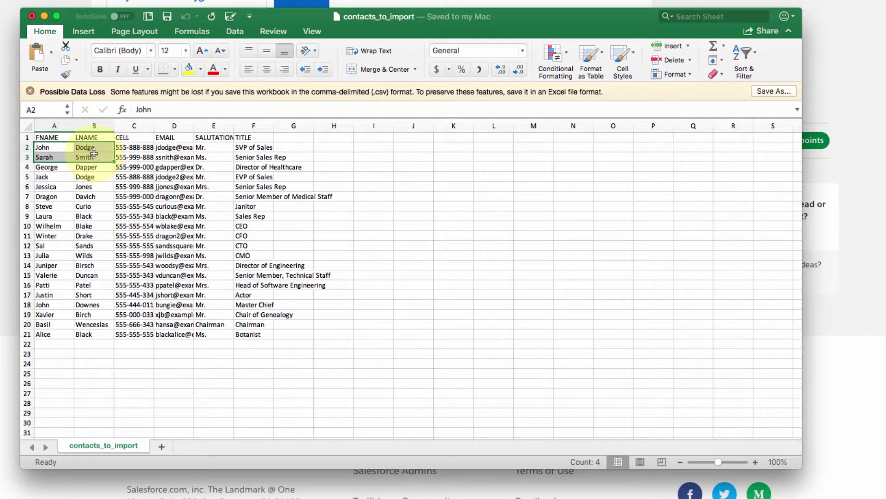
Insert a blank column before the CELL column, directly after LNAME.
{"action": "left_click", "coordinate": [133, 126]}
{"action": "right_click", "coordinate": [133, 126]}
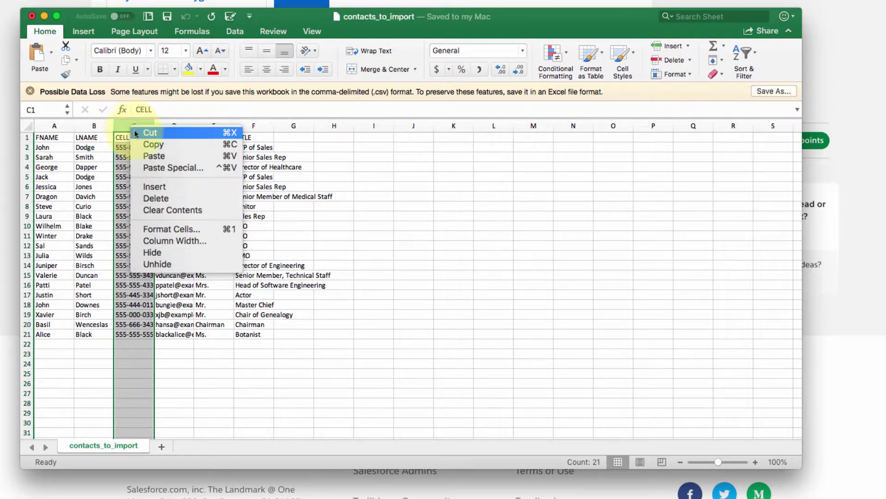
{"action": "left_click", "coordinate": [167, 186]}
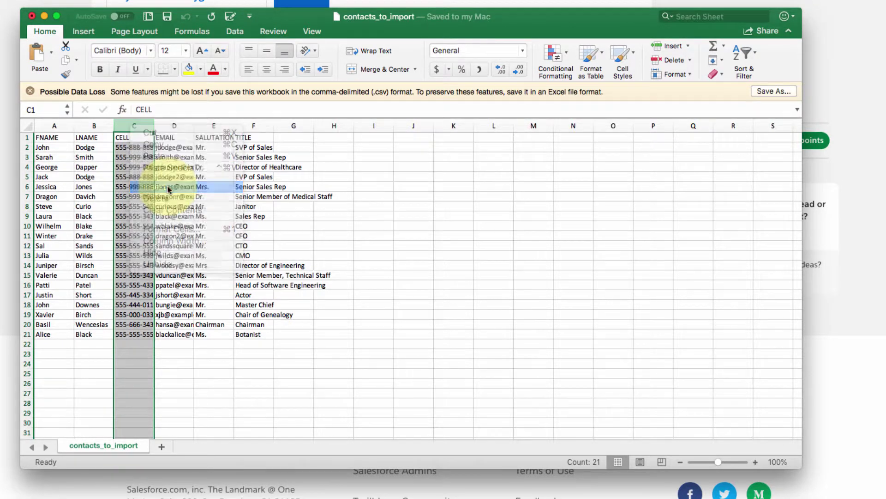
Enter the header "Combine first and lastname" in cell C1 of the blank column.
{"action": "left_click", "coordinate": [131, 136]}
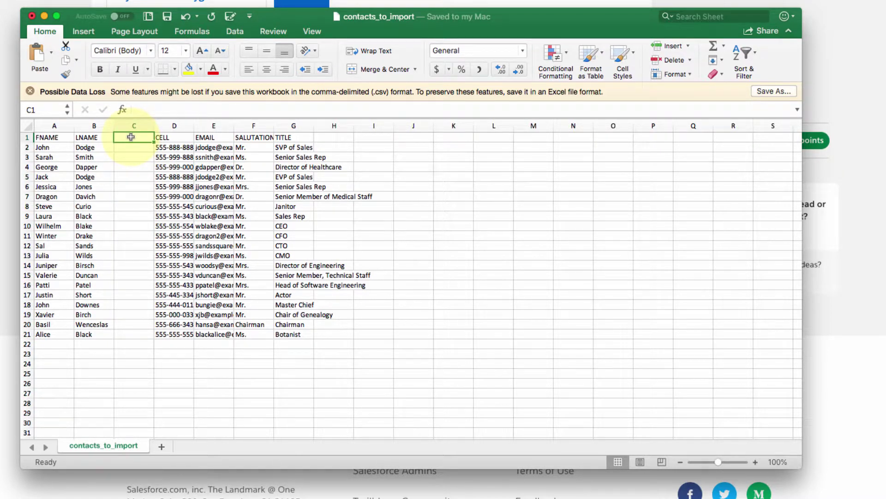
{"action": "type", "text": "Combine"}
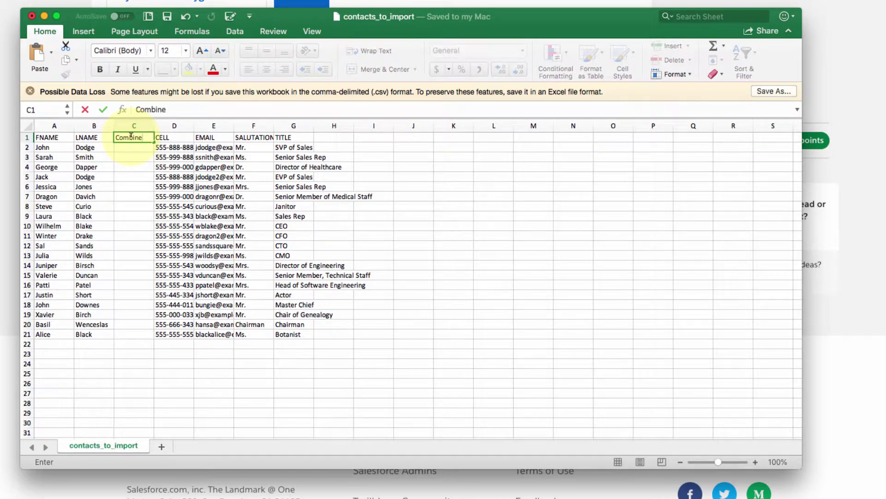
{"action": "type", "text": " Na"}
{"action": "key", "text": "BackSpace"}
{"action": "key", "text": "BackSpace"}
{"action": "type", "text": "Nae"}
{"action": "key", "text": "BackSpace"}
{"action": "type", "text": "m e"}
{"action": "key", "text": "BackSpace"}
{"action": "key", "text": "BackSpace"}
{"action": "key", "text": "BackSpace"}
{"action": "key", "text": "BackSpace"}
{"action": "type", "text": "first and lastname"}
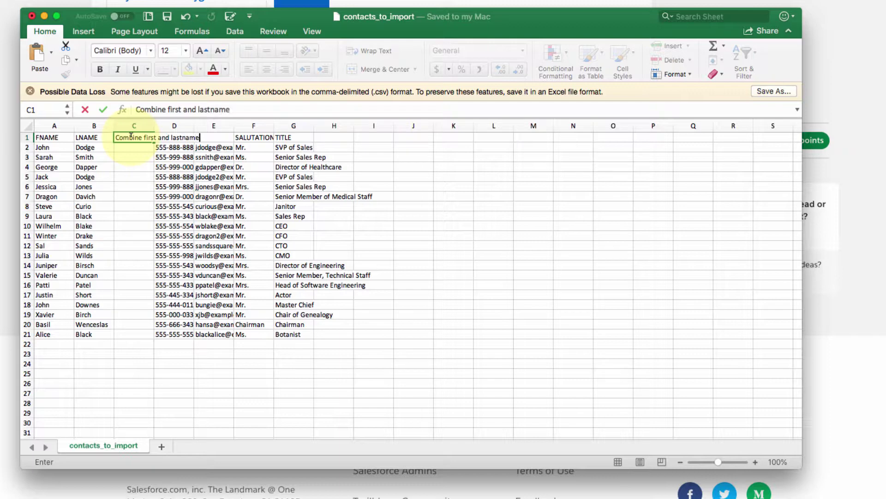
{"action": "key", "text": "Return"}
Auto-fit the width of column C to its header text.
{"action": "left_click_drag", "start_coordinate": [154, 125], "coordinate": [156, 125]}
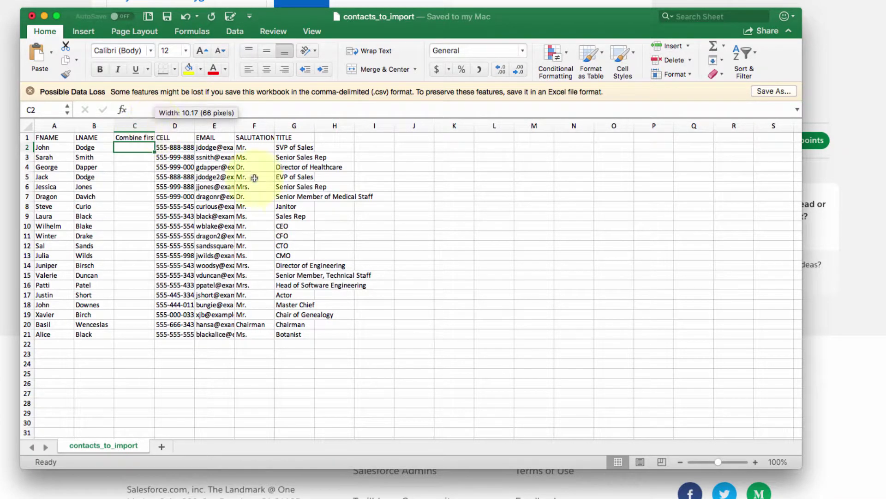
{"action": "double_click", "coordinate": [155, 125]}
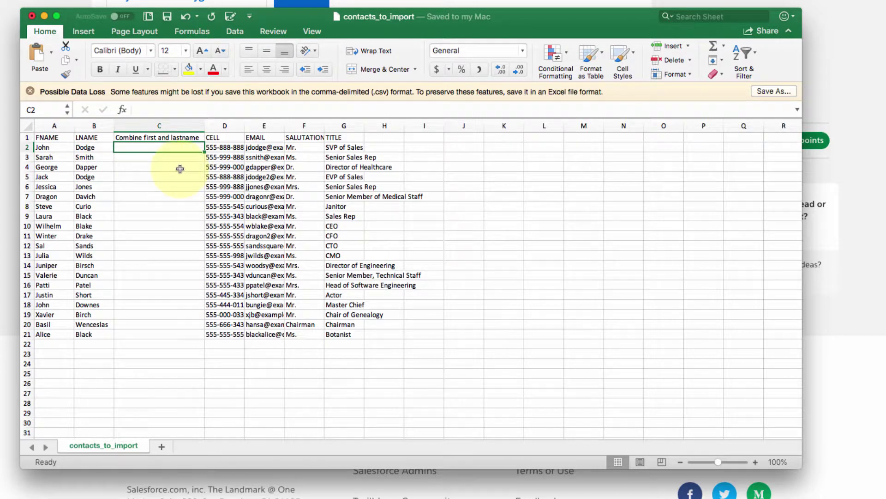
{"action": "scroll", "coordinate": [178, 171], "scroll_direction": "right", "scroll_amount": 1}
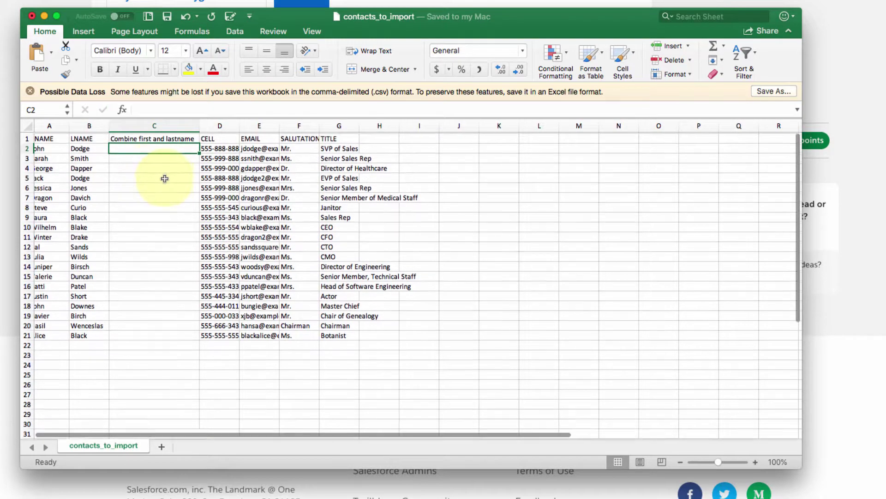
Enter a CONCATENATE formula in cell C2 that joins the first name in A2 with the last name in B2.
{"action": "scroll", "coordinate": [153, 160], "scroll_direction": "left", "scroll_amount": 1}
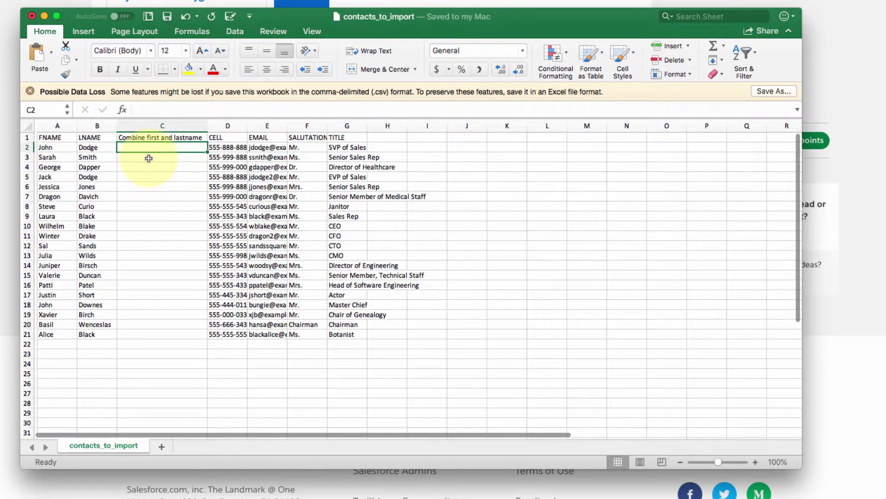
{"action": "left_click", "coordinate": [122, 111]}
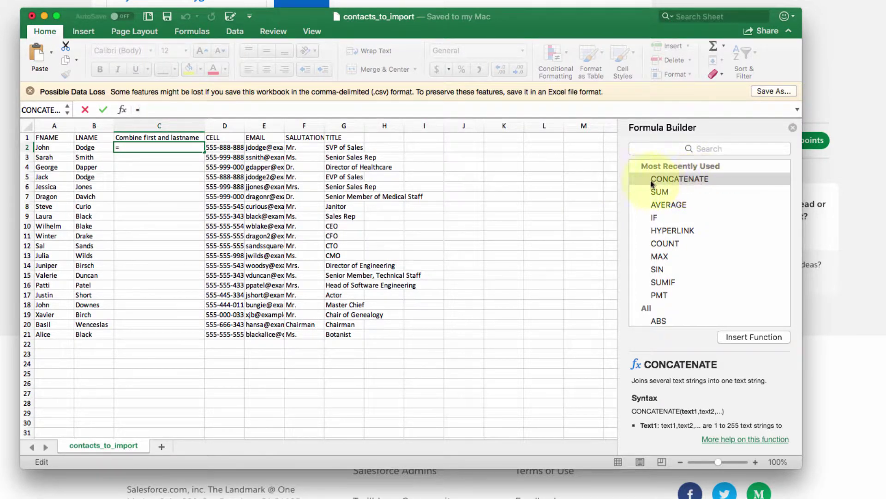
{"action": "left_click", "coordinate": [685, 180]}
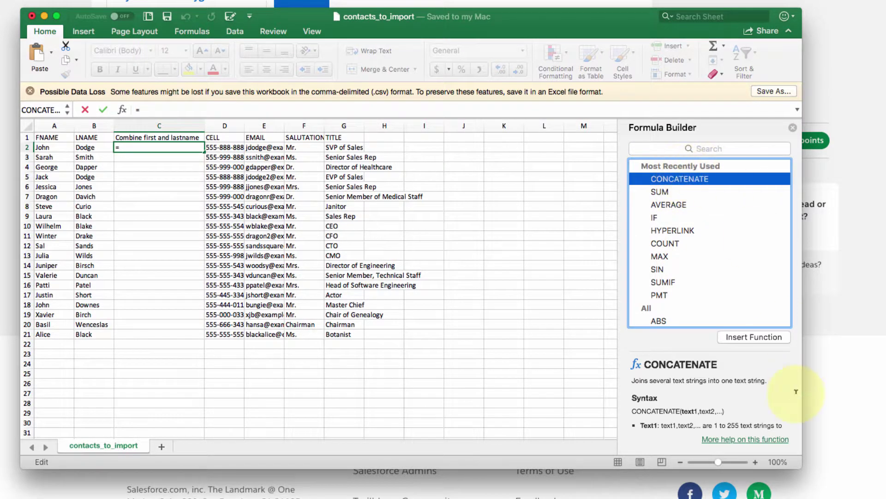
{"action": "left_click", "coordinate": [758, 338]}
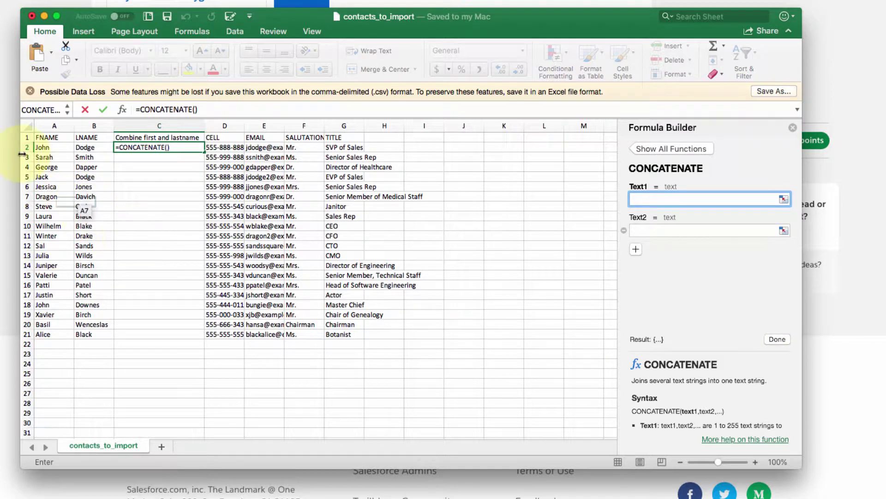
{"action": "left_click", "coordinate": [47, 146]}
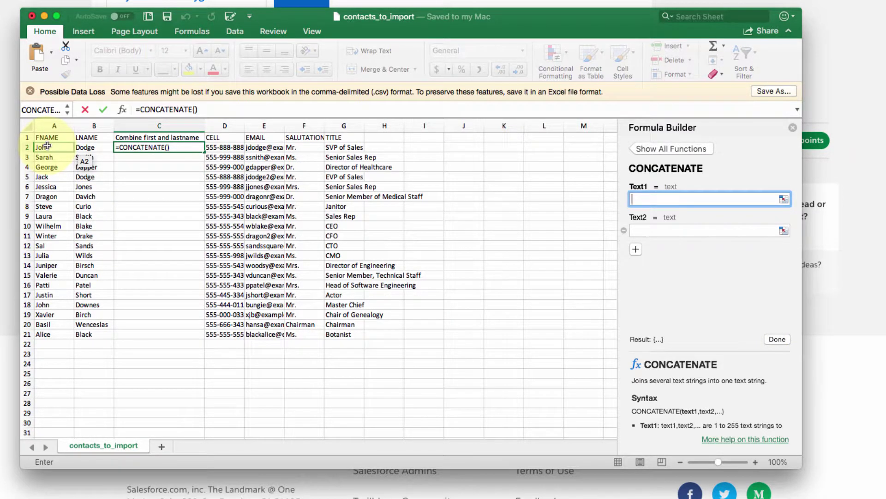
{"action": "left_click", "coordinate": [195, 110]}
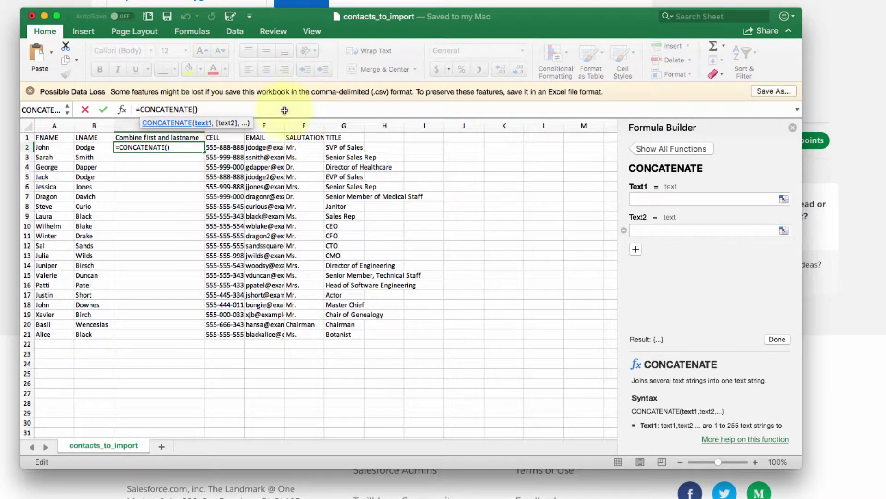
{"action": "left_click", "coordinate": [49, 148]}
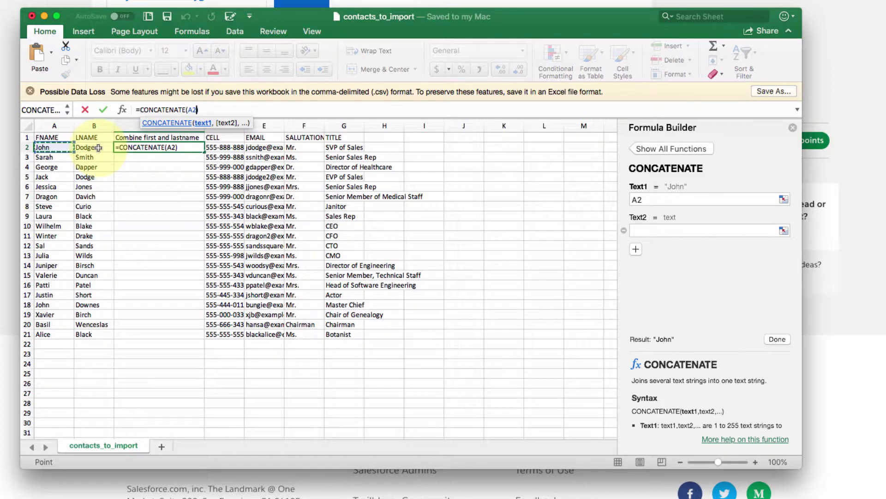
{"action": "type", "text": ","}
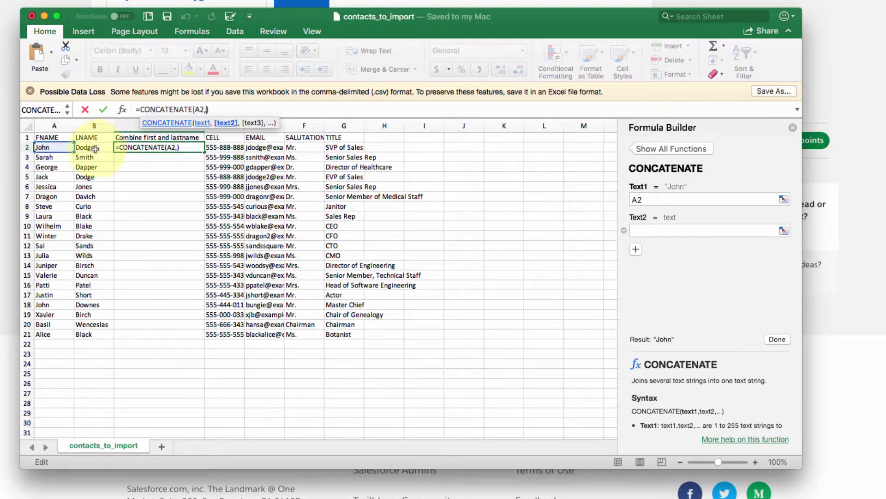
{"action": "left_click", "coordinate": [98, 147]}
{"action": "key", "text": "Return"}
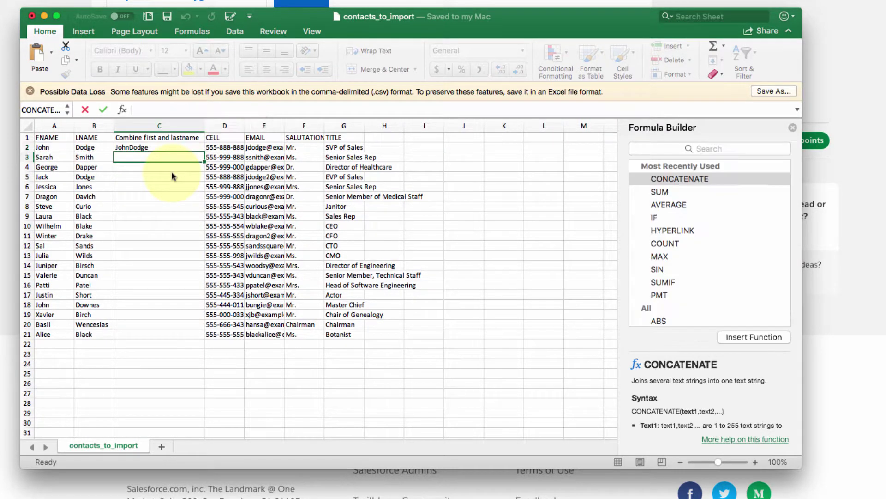
Add a space between the names in C2's formula, making it =CONCATENATE(A2," ",B2).
{"action": "scroll", "coordinate": [174, 174], "scroll_direction": "down", "scroll_amount": 1}
{"action": "left_click", "coordinate": [159, 148]}
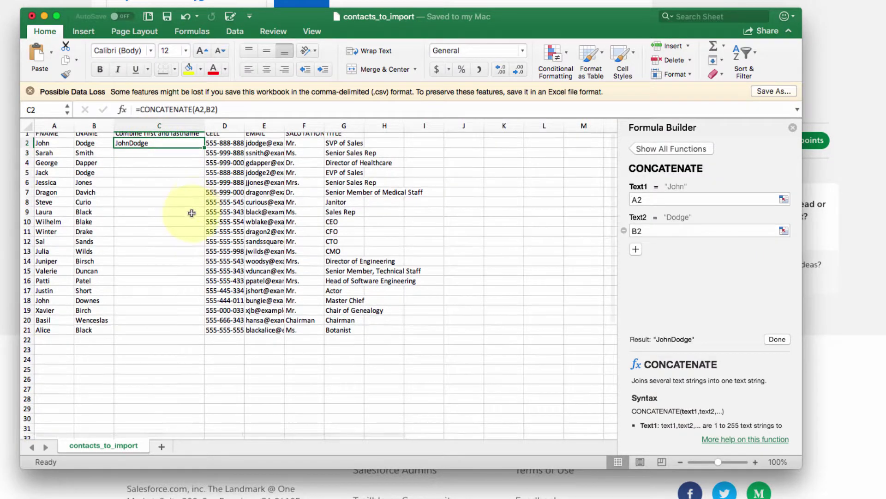
{"action": "scroll", "coordinate": [192, 213], "scroll_direction": "up", "scroll_amount": 1}
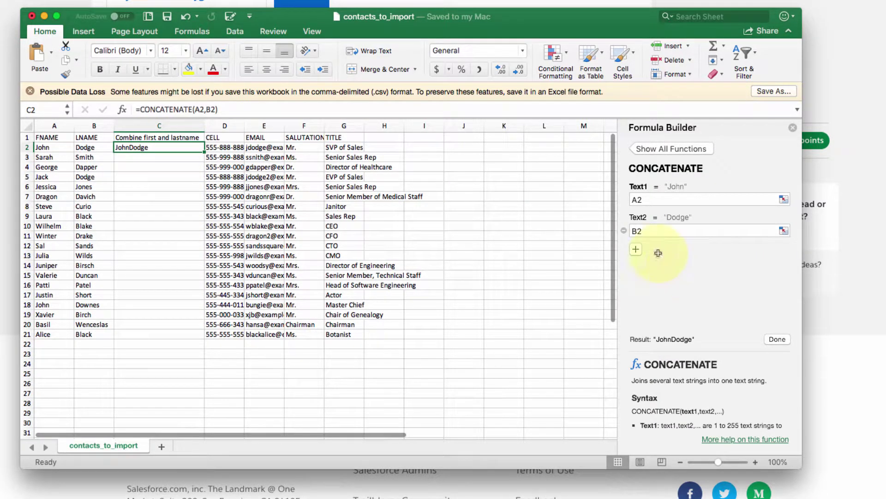
{"action": "left_click", "coordinate": [206, 109]}
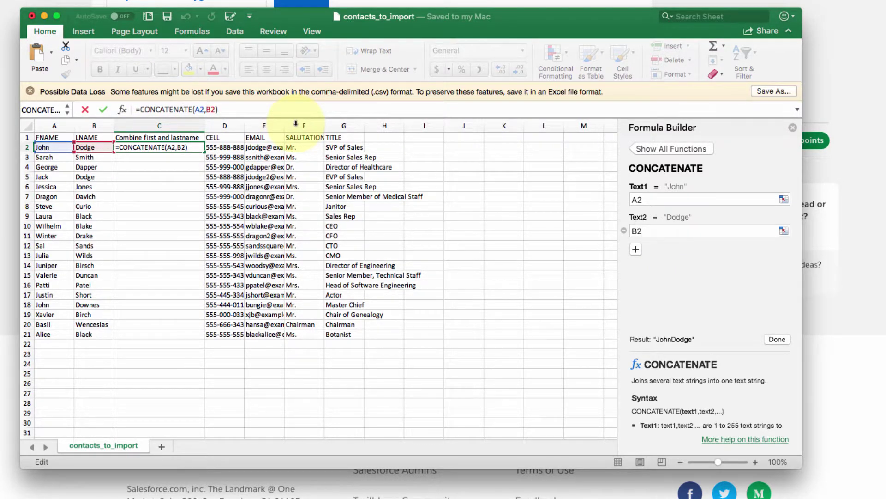
{"action": "type", "text": "\""}
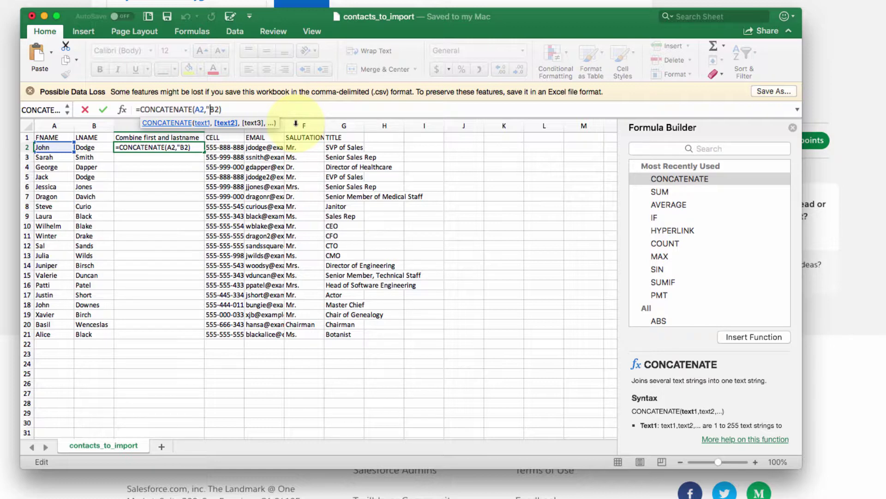
{"action": "type", "text": "\""}
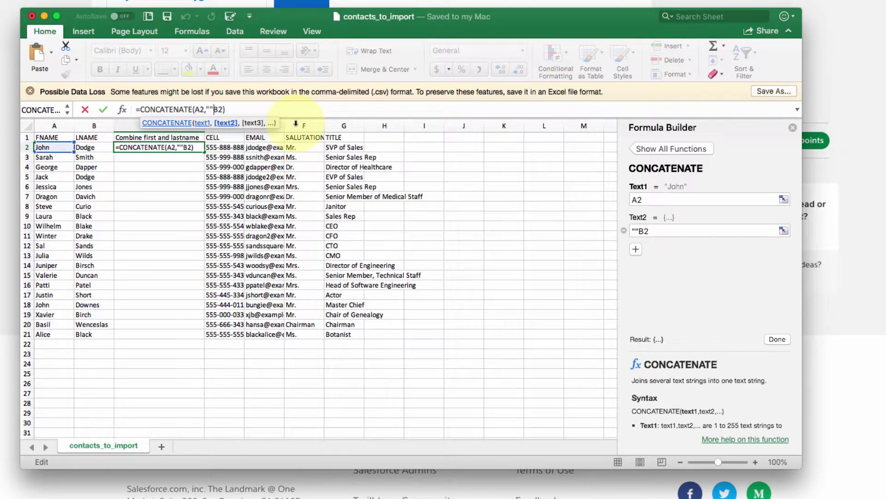
{"action": "type", "text": ","}
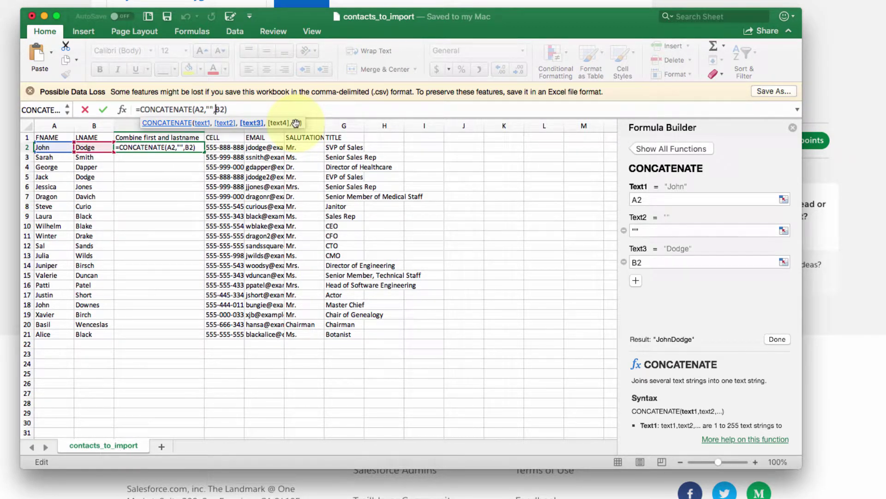
{"action": "key", "text": "Left"}
{"action": "key", "text": "Left"}
{"action": "key", "text": "Right"}
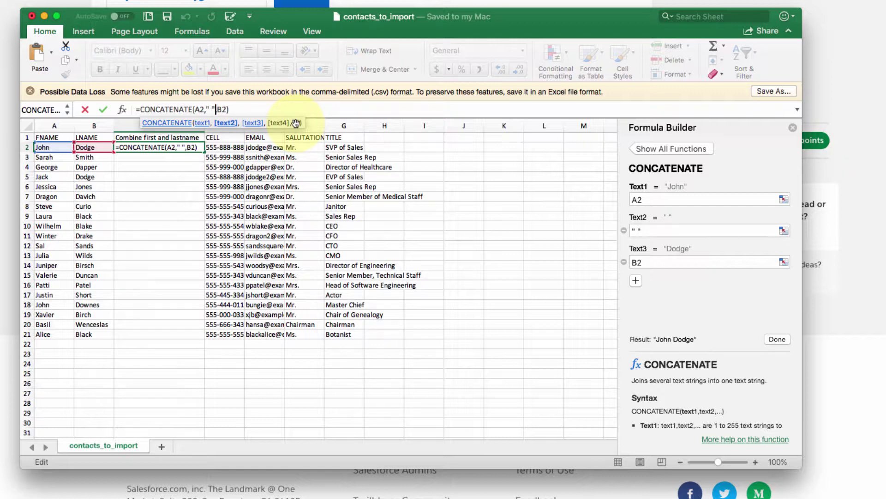
{"action": "key", "text": "Return"}
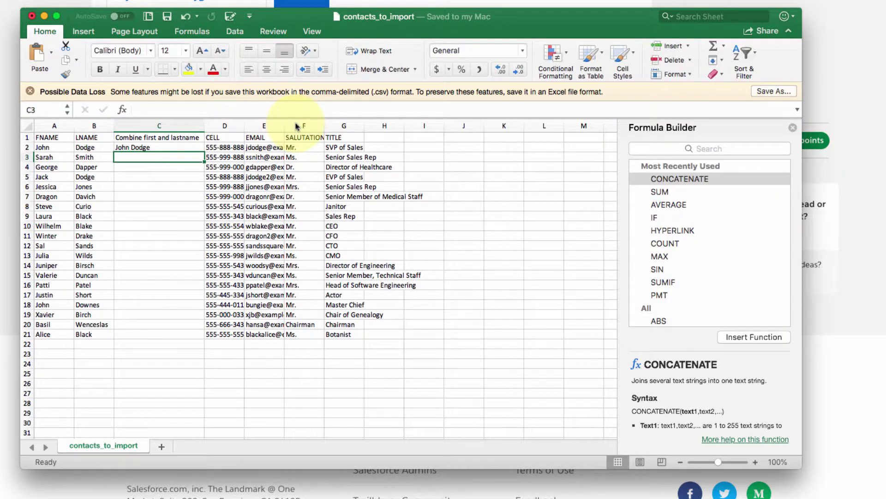
Fill the C2 formula down column C to row 21 and check the copied formula in C3.
{"action": "left_click", "coordinate": [173, 147]}
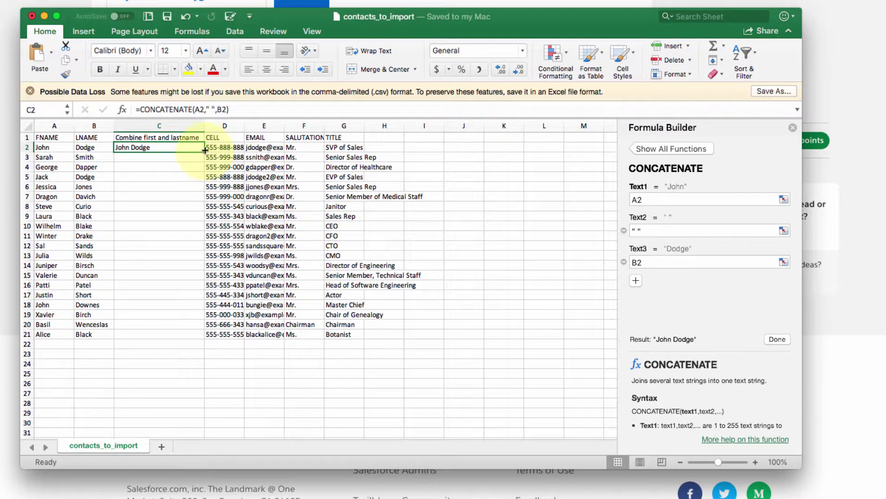
{"action": "left_click", "coordinate": [187, 159]}
{"action": "left_click", "coordinate": [179, 148]}
{"action": "left_click_drag", "start_coordinate": [205, 151], "coordinate": [205, 152]}
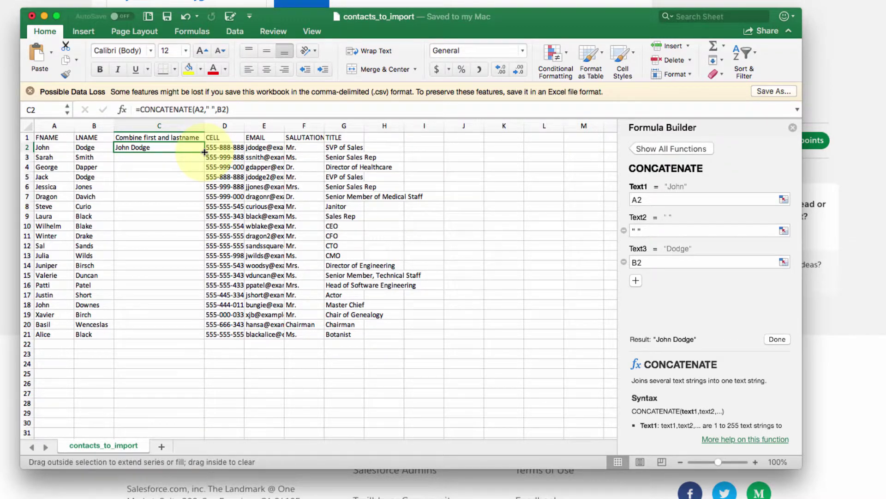
{"action": "left_click_drag", "start_coordinate": [205, 152], "coordinate": [204, 335]}
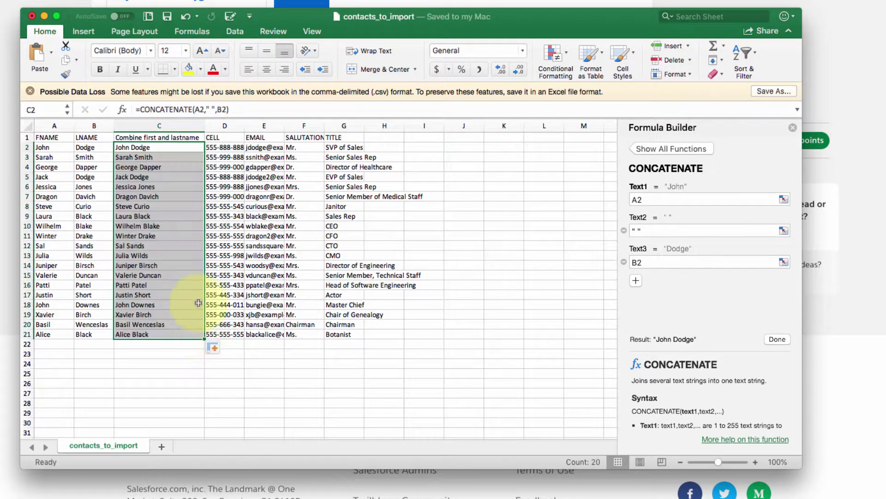
{"action": "left_click", "coordinate": [157, 159]}
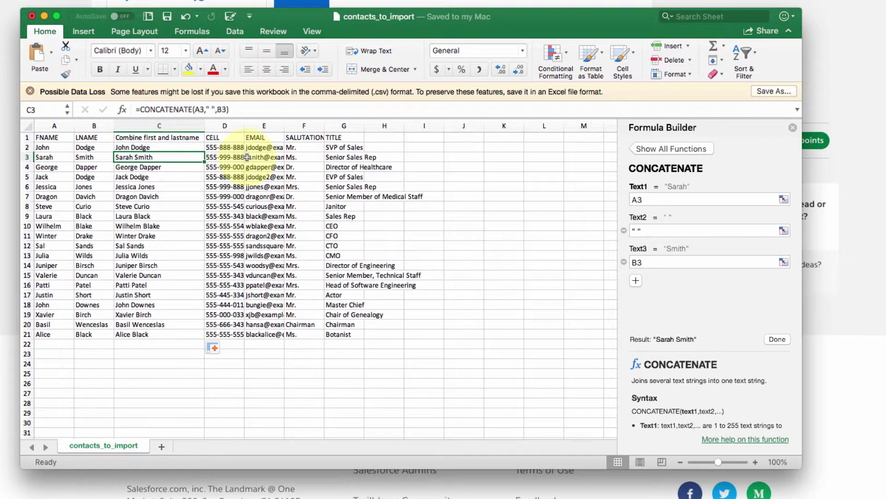
Delete the "Combine first and lastname" column from the contacts sheet.
{"action": "left_click", "coordinate": [167, 125]}
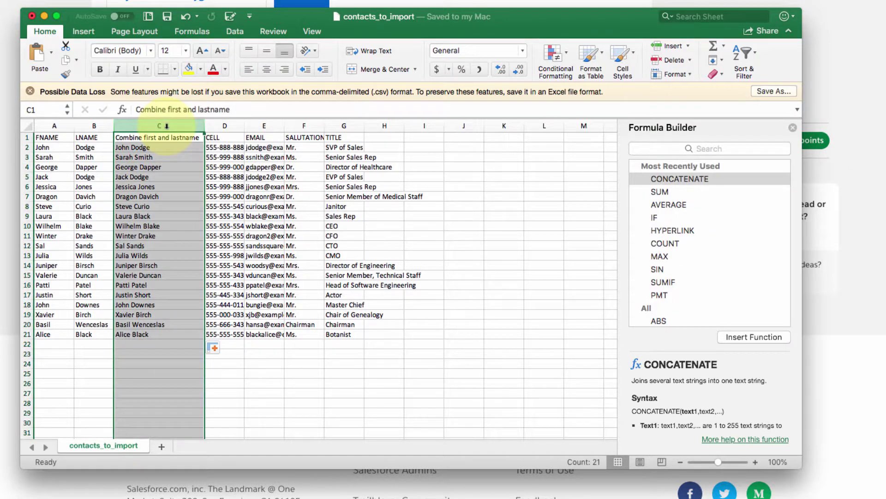
{"action": "right_click", "coordinate": [168, 128]}
{"action": "left_click", "coordinate": [193, 197]}
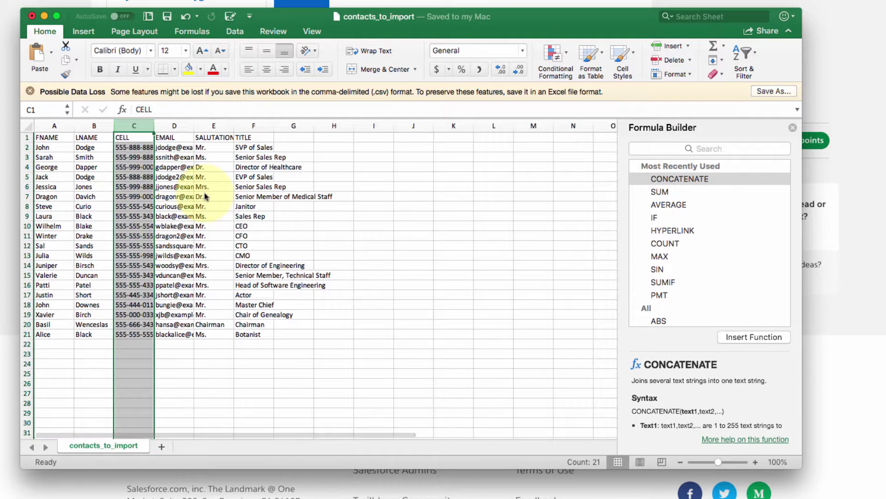
{"action": "left_click", "coordinate": [251, 225]}
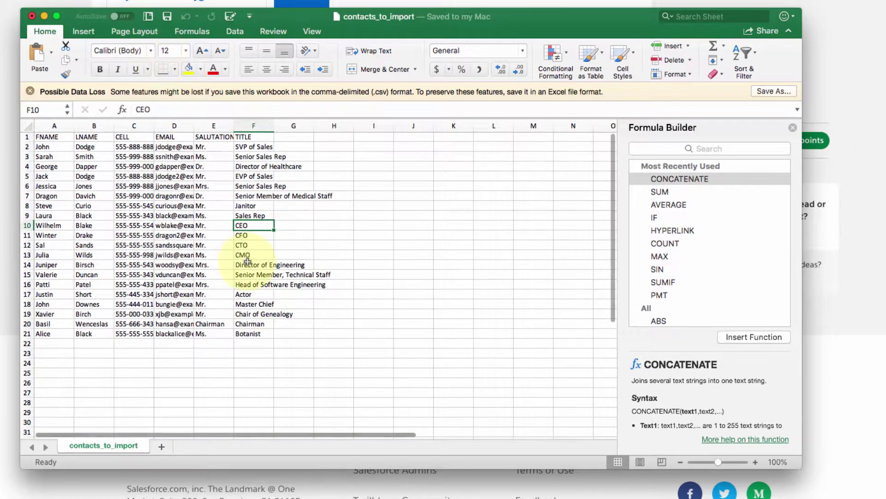
{"action": "scroll", "coordinate": [248, 260], "scroll_direction": "right", "scroll_amount": 1}
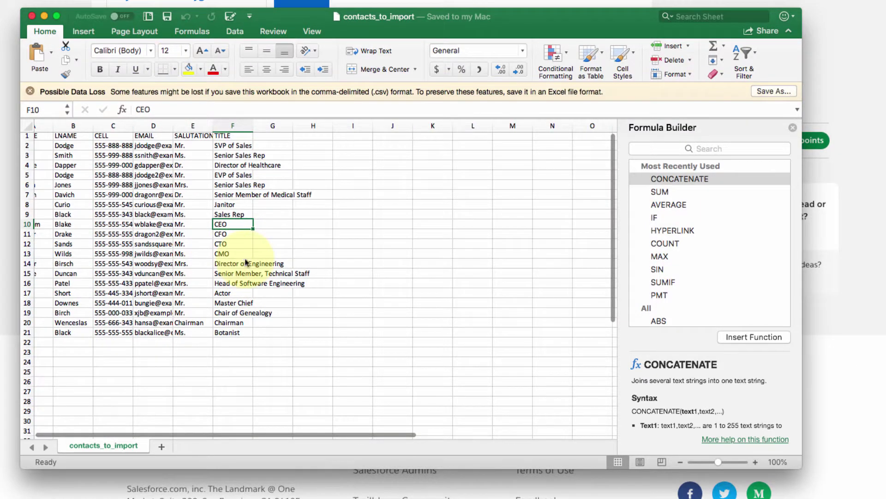
Switch to Salesforce in the browser, launch the Data Import Wizard and choose Accounts and Contacts as the data to import.
{"action": "left_click", "coordinate": [42, 16]}
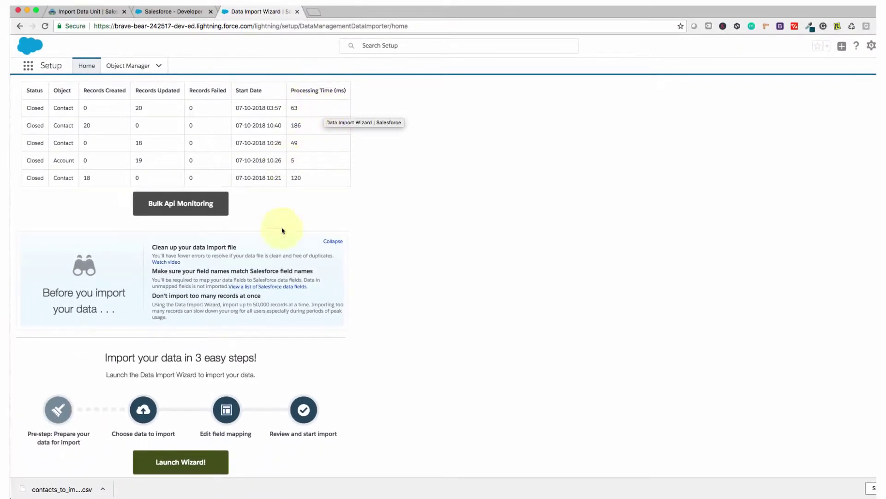
{"action": "scroll", "coordinate": [283, 229], "scroll_direction": "down", "scroll_amount": 5}
{"action": "left_click", "coordinate": [194, 367]}
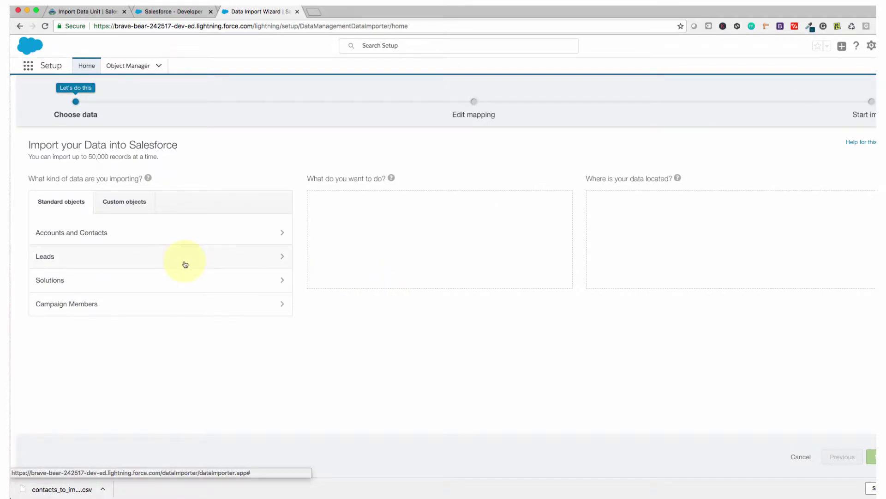
{"action": "left_click", "coordinate": [157, 235]}
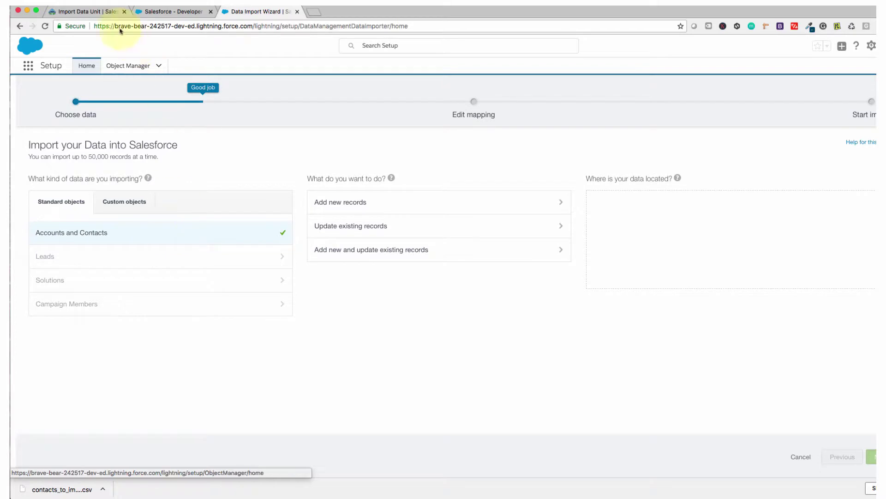
Set the import to update existing records, matching contacts by Name as the Trailhead challenge asks.
{"action": "left_click", "coordinate": [90, 12]}
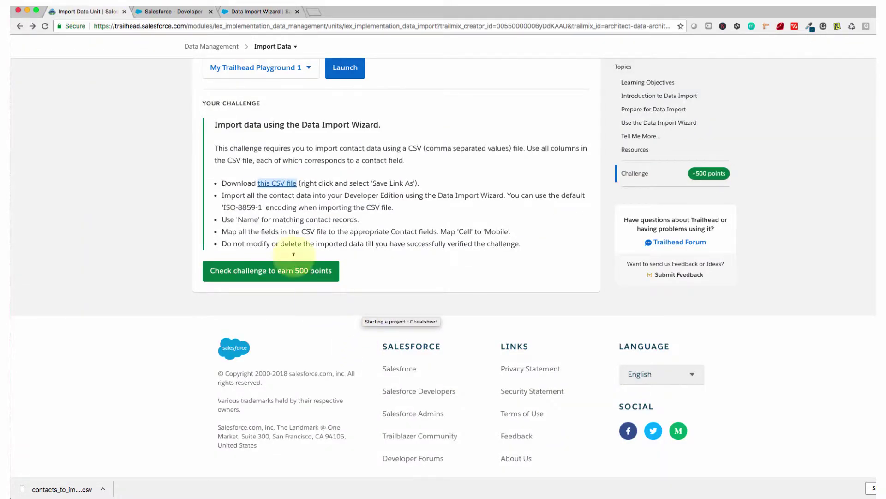
{"action": "scroll", "coordinate": [314, 185], "scroll_direction": "down", "scroll_amount": 1}
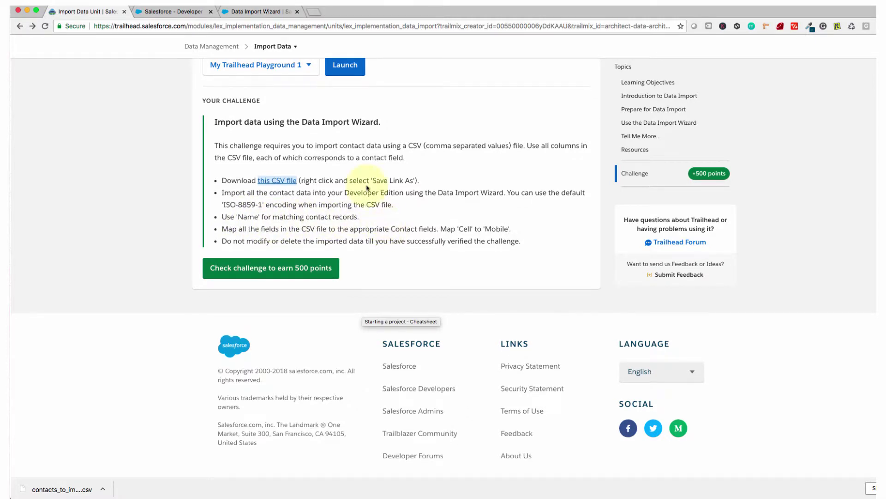
{"action": "left_click", "coordinate": [263, 14]}
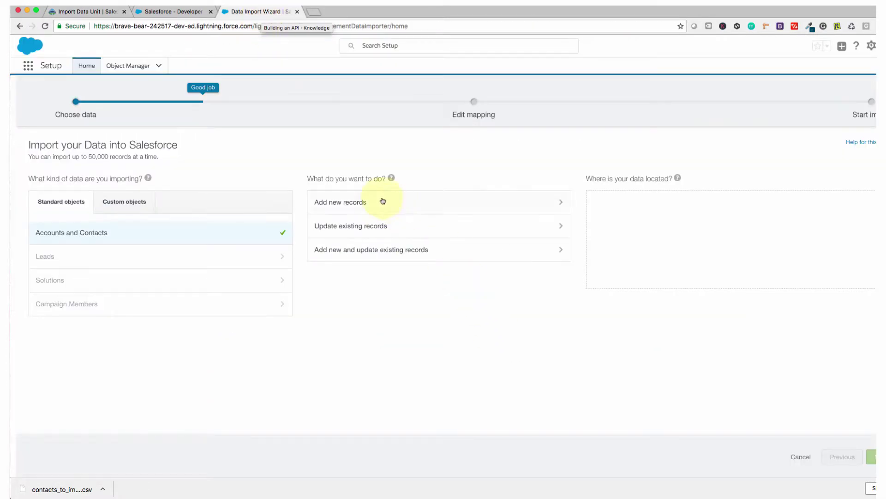
{"action": "left_click", "coordinate": [392, 230]}
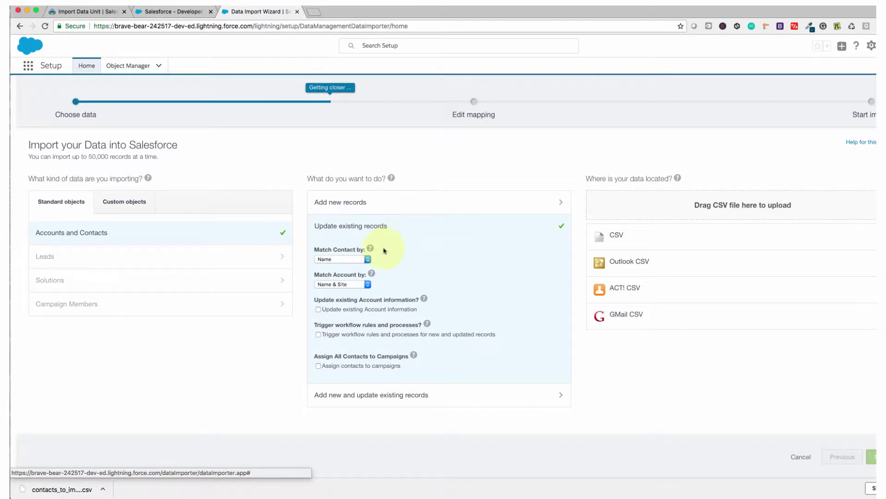
{"action": "left_click", "coordinate": [356, 259]}
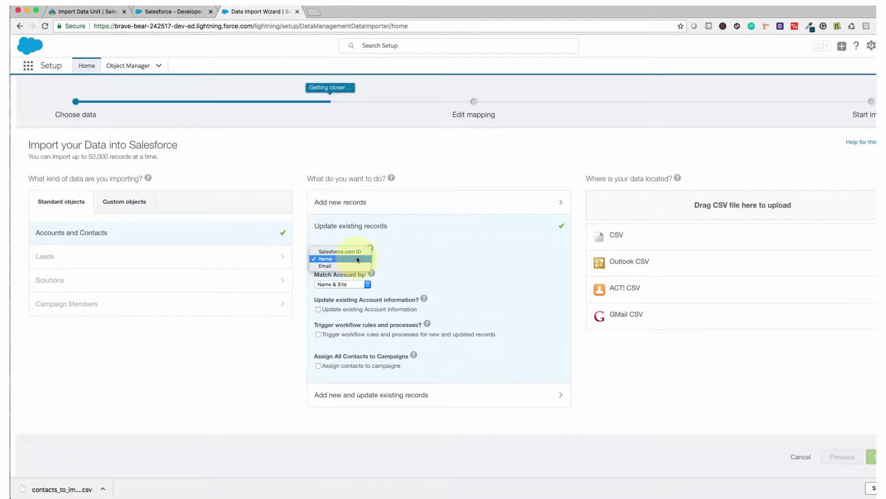
{"action": "left_click", "coordinate": [333, 261]}
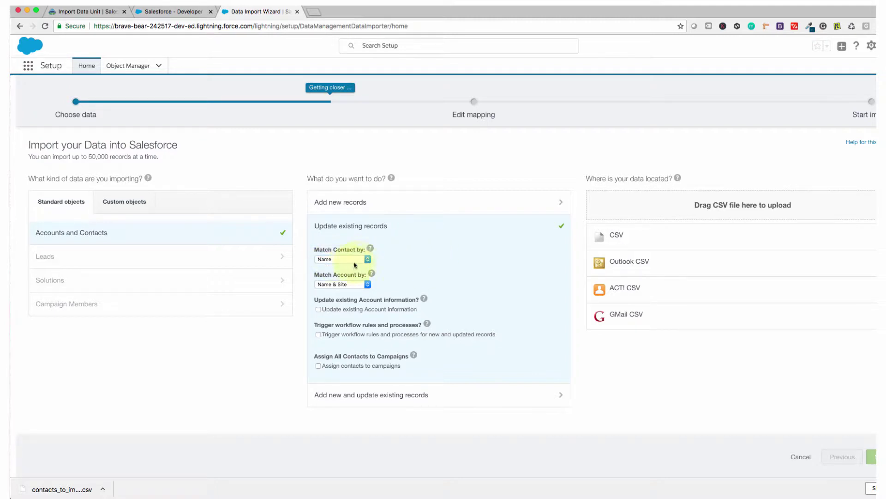
Check the Trailhead challenge's instruction on matching contact records and return to the Data Import Wizard.
{"action": "left_click", "coordinate": [99, 11]}
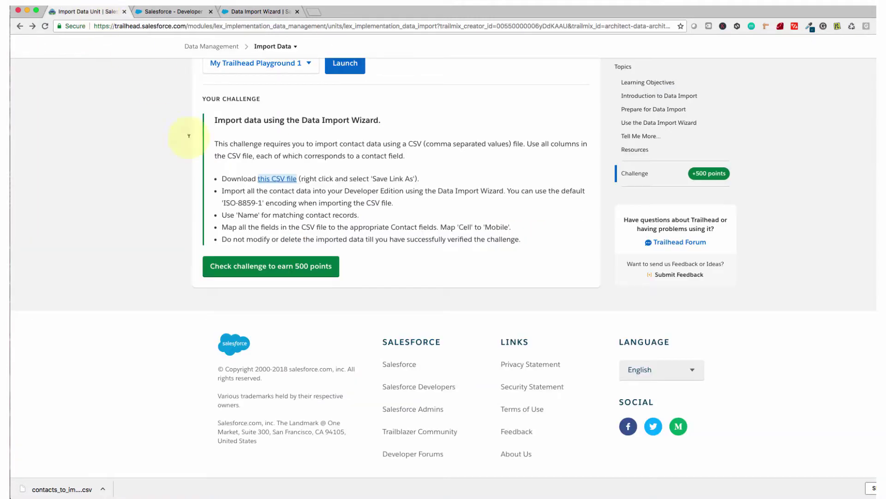
{"action": "left_click_drag", "start_coordinate": [237, 215], "coordinate": [353, 215]}
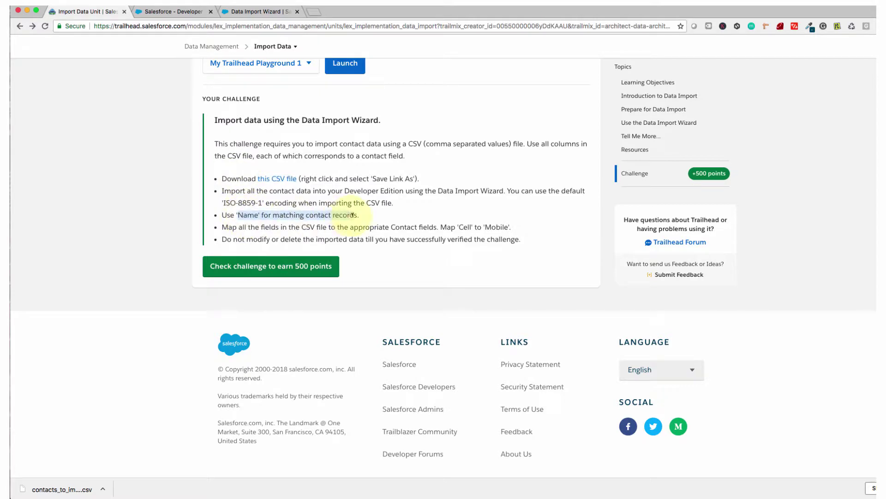
{"action": "left_click", "coordinate": [252, 11]}
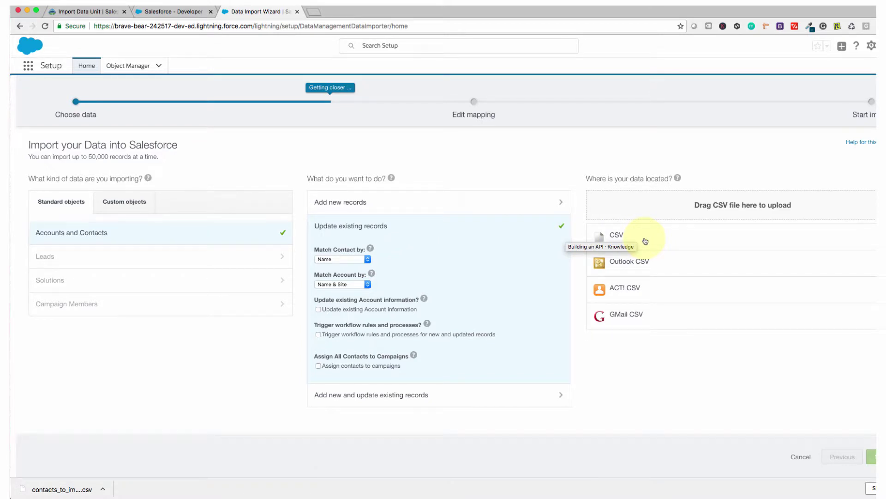
Choose CSV as the data source, load contacts_to_import.csv from Downloads, and continue to the field mapping.
{"action": "left_click", "coordinate": [617, 238]}
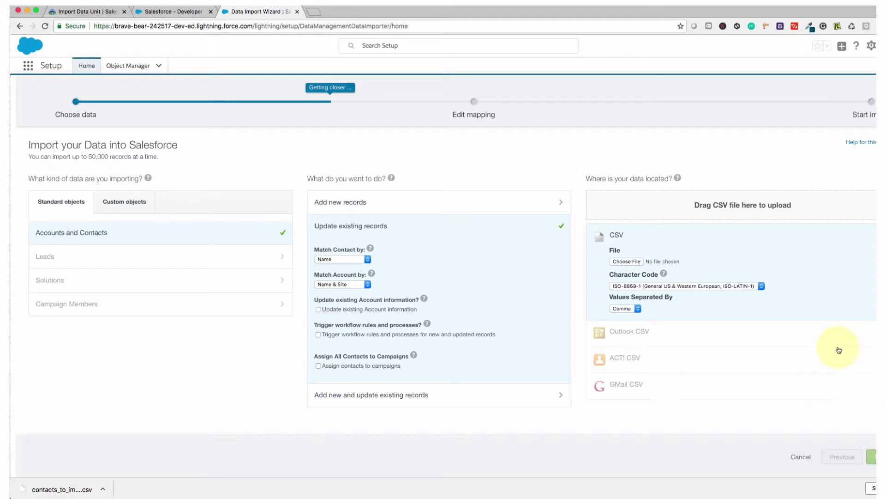
{"action": "left_click", "coordinate": [639, 261]}
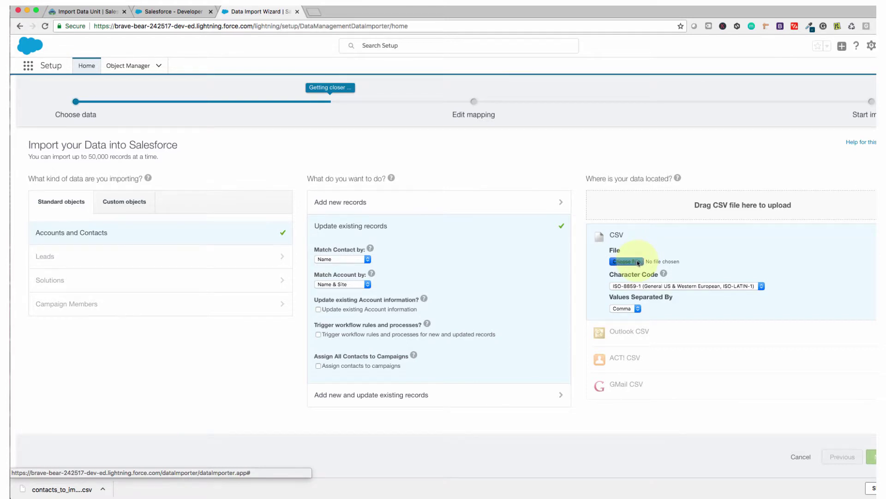
{"action": "scroll", "coordinate": [401, 156], "scroll_direction": "down", "scroll_amount": 10}
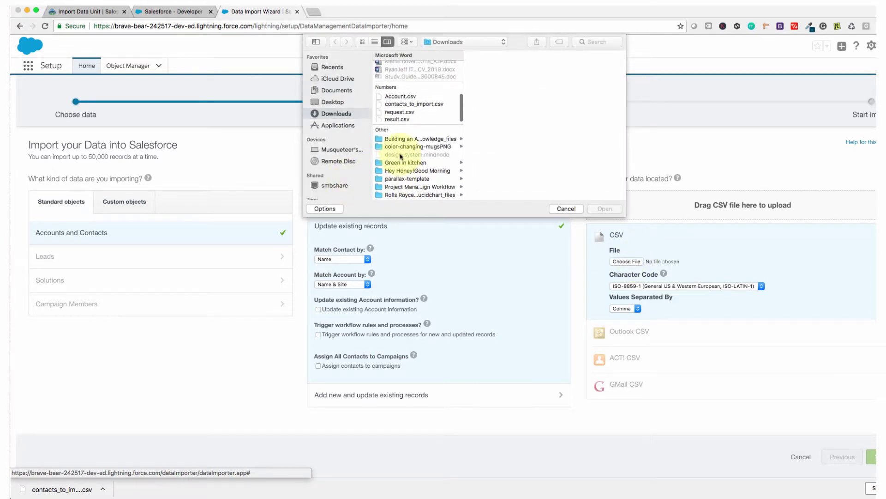
{"action": "left_click", "coordinate": [406, 104]}
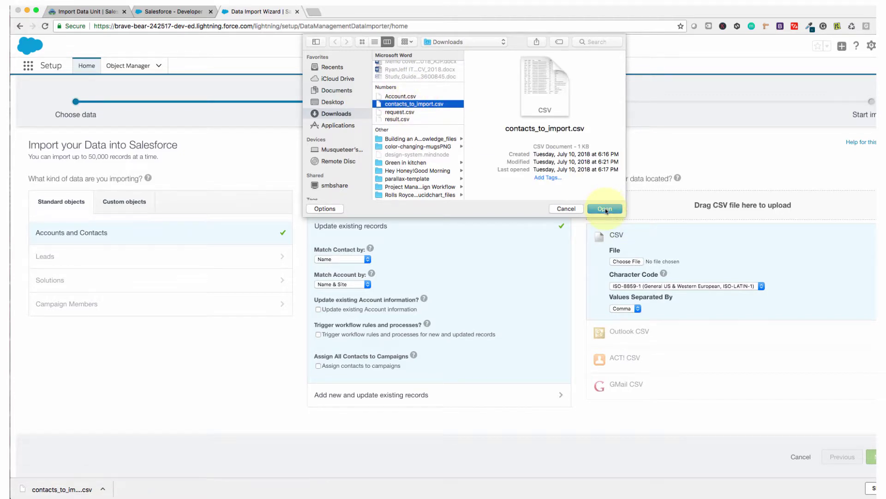
{"action": "left_click", "coordinate": [605, 209]}
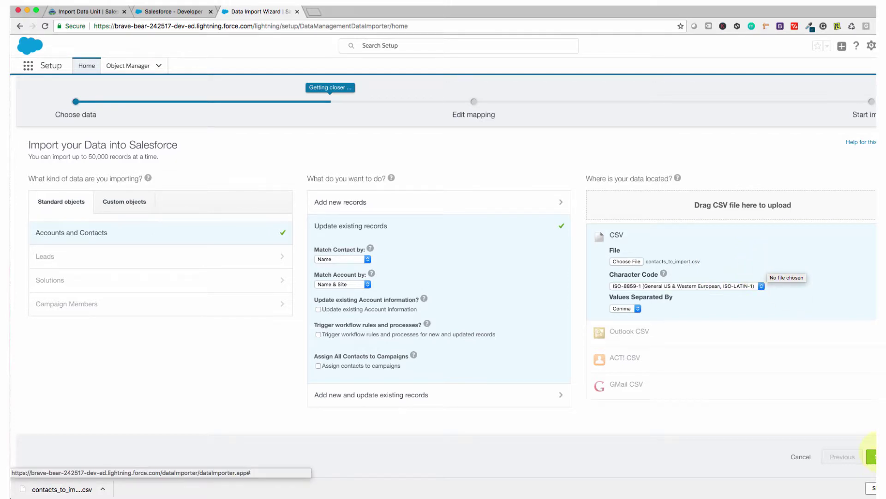
{"action": "left_click", "coordinate": [873, 457]}
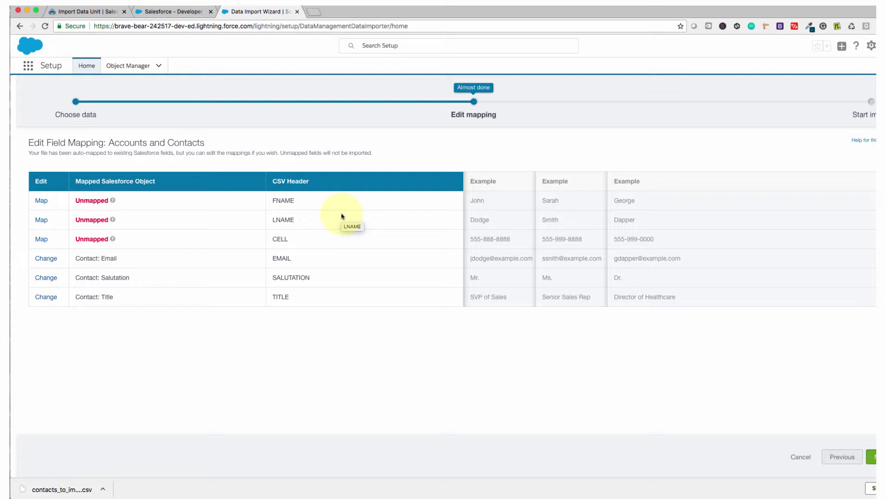
Map the FNAME column to Contact: First Name, consulting the challenge's instruction on mapping to Contact fields.
{"action": "left_click_drag", "start_coordinate": [297, 228], "coordinate": [277, 184]}
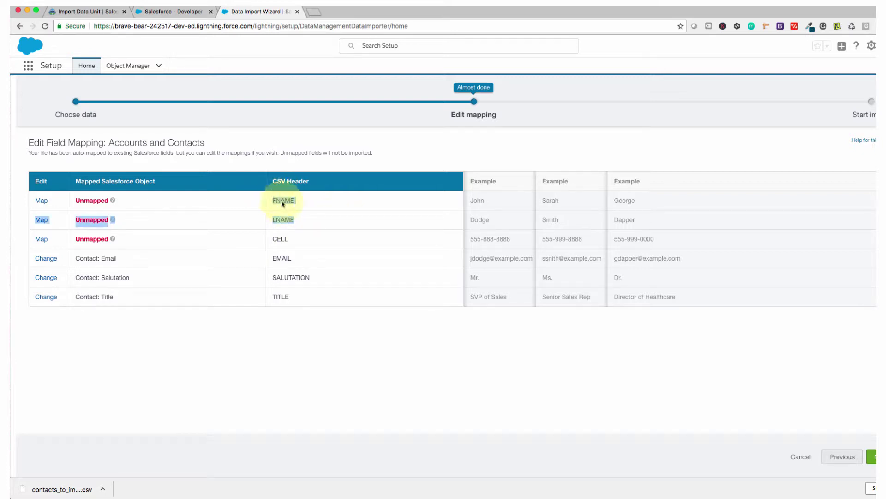
{"action": "left_click", "coordinate": [196, 217]}
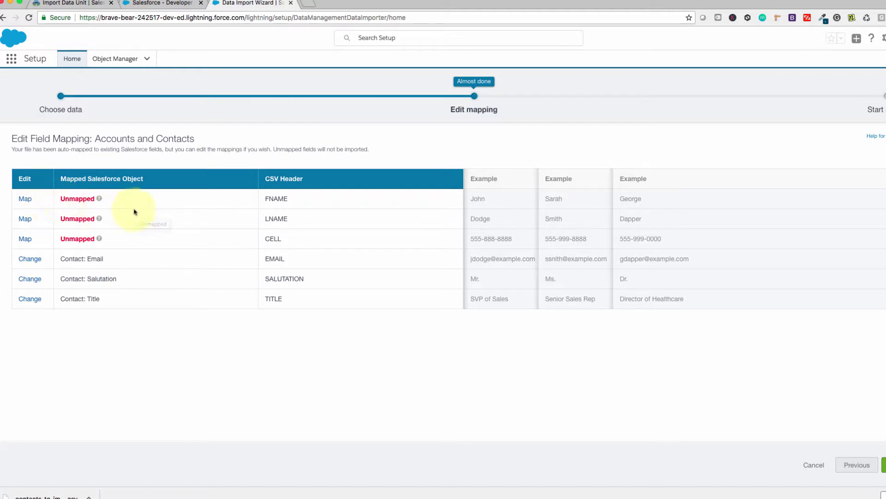
{"action": "left_click", "coordinate": [25, 199]}
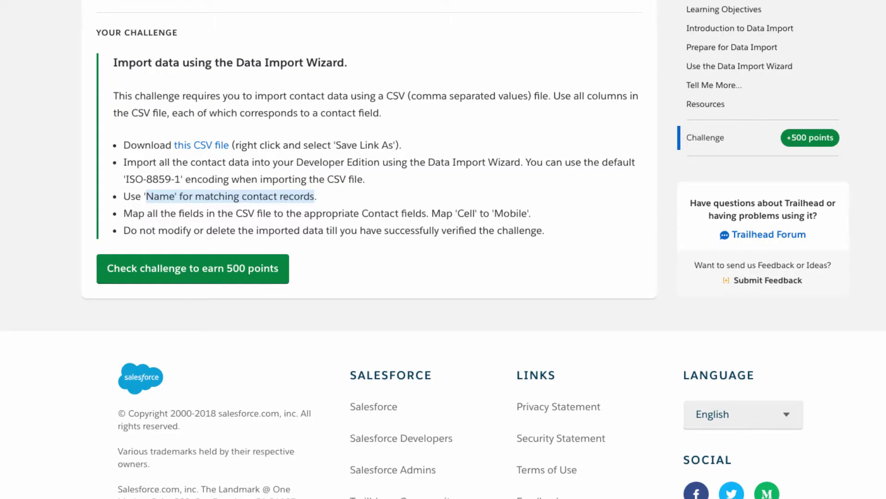
{"action": "left_click", "coordinate": [152, 223]}
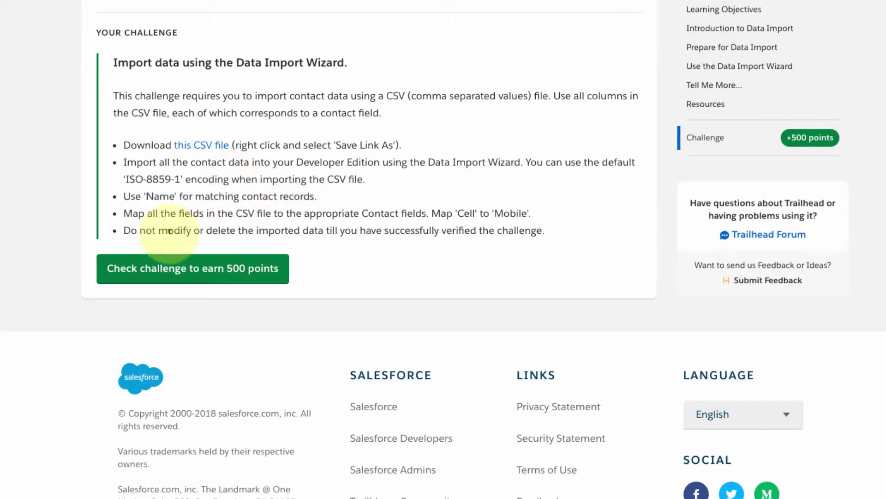
{"action": "left_click_drag", "start_coordinate": [155, 214], "coordinate": [402, 213]}
{"action": "left_click", "coordinate": [404, 212]}
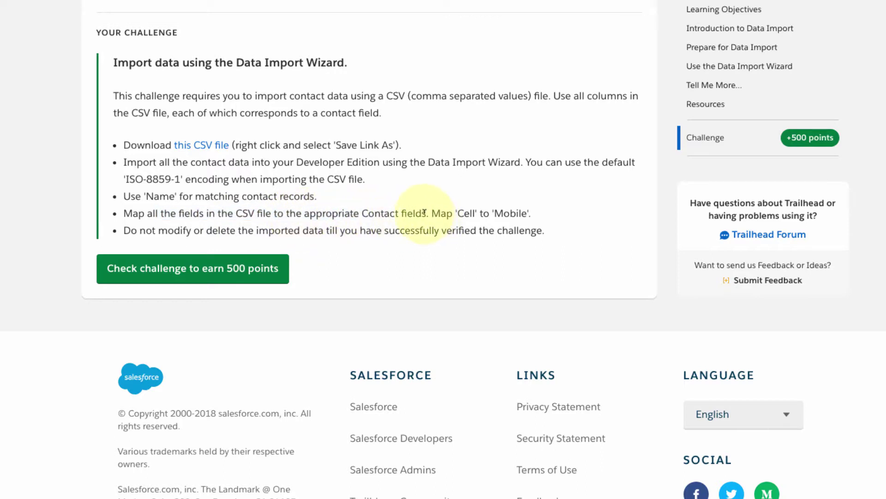
{"action": "double_click", "coordinate": [369, 213]}
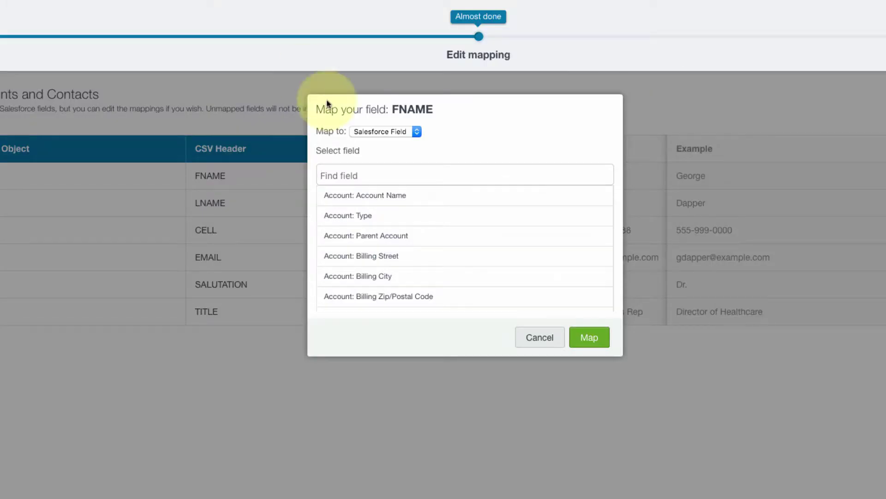
{"action": "left_click", "coordinate": [380, 183]}
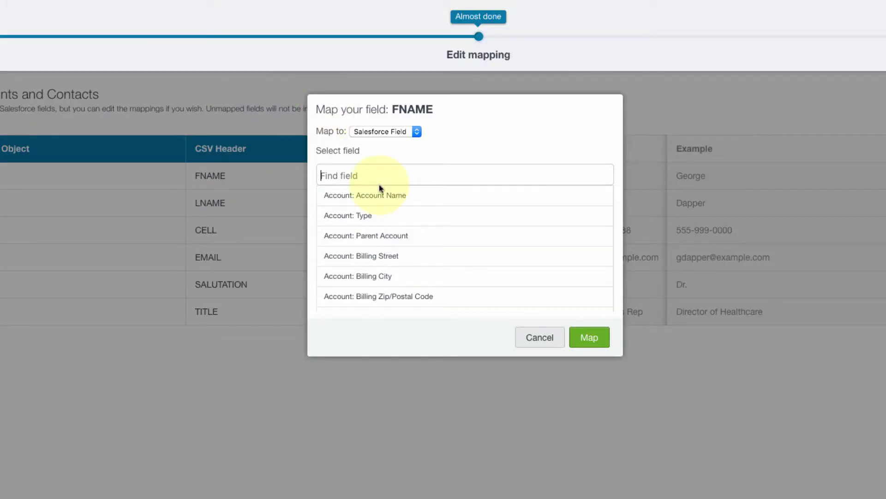
{"action": "type", "text": "Contact"}
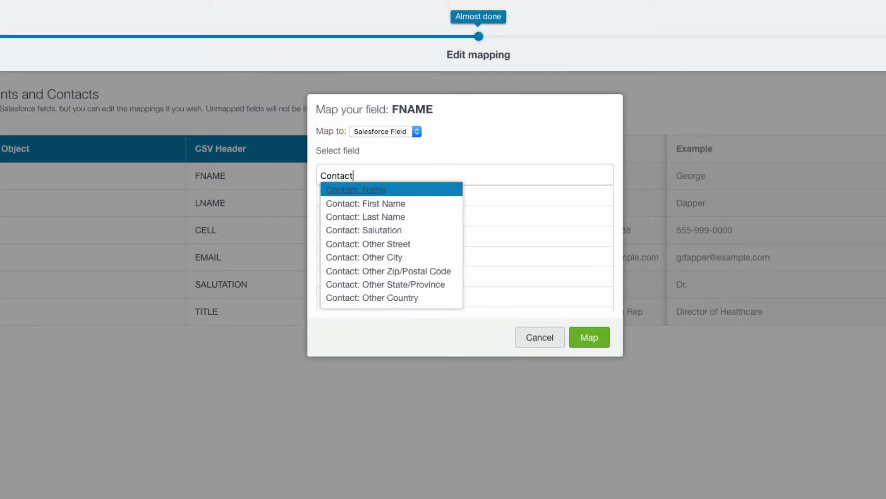
{"action": "left_click", "coordinate": [395, 207]}
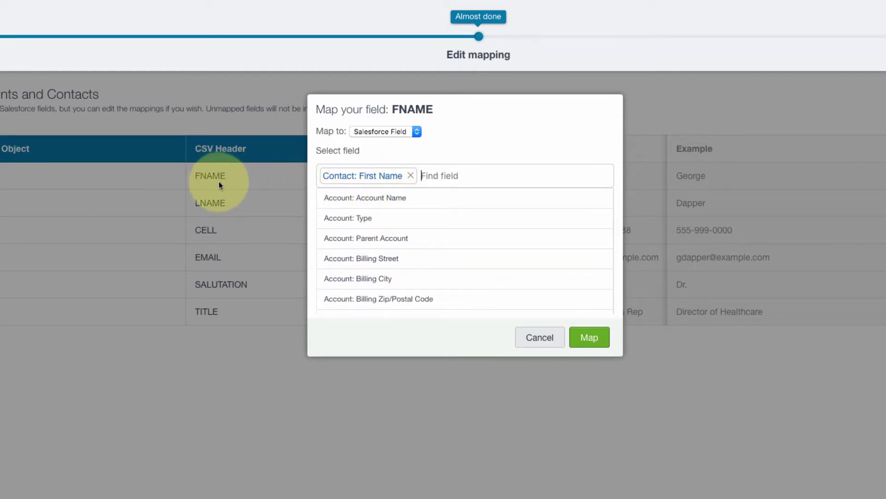
{"action": "left_click", "coordinate": [589, 337]}
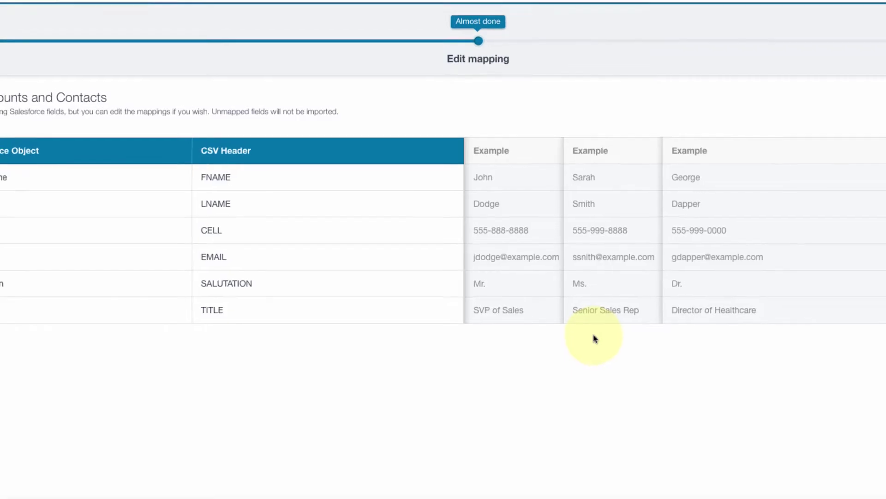
{"action": "mouse_move", "coordinate": [139, 193]}
{"action": "left_mouse_down"}
{"action": "mouse_move", "coordinate": [59, 189]}
{"action": "mouse_move", "coordinate": [126, 194]}
{"action": "left_mouse_up"}
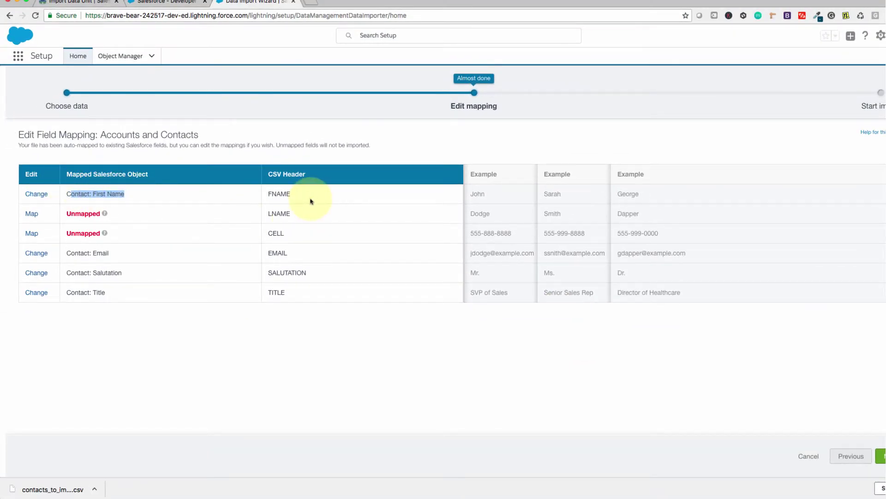
{"action": "left_click", "coordinate": [309, 201]}
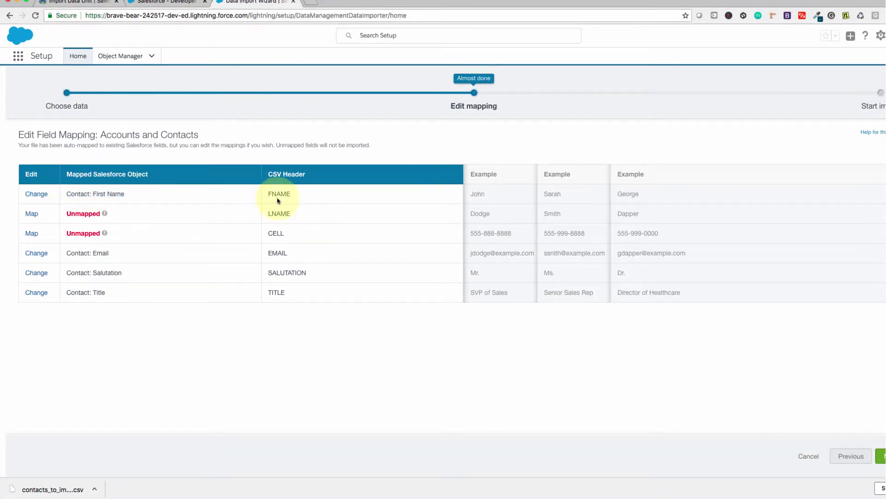
{"action": "right_click", "coordinate": [140, 198]}
{"action": "left_click", "coordinate": [119, 188]}
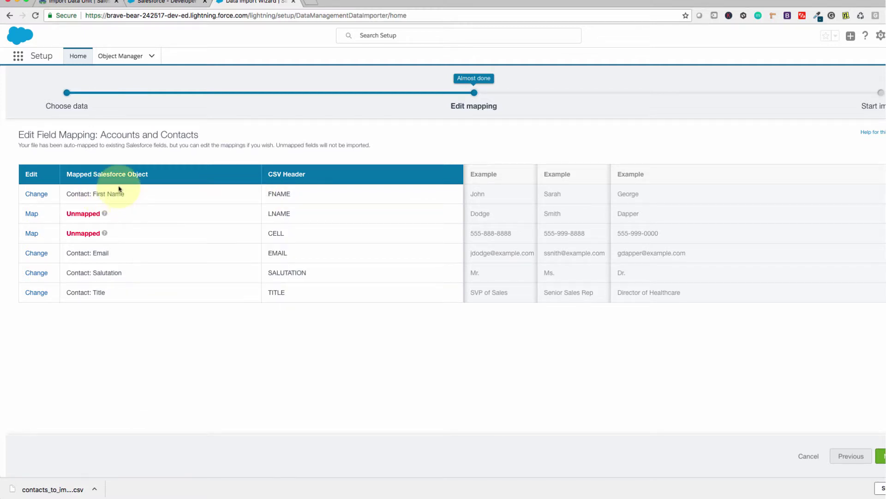
Map the LNAME column to Contact: Last Name.
{"action": "left_click", "coordinate": [32, 214]}
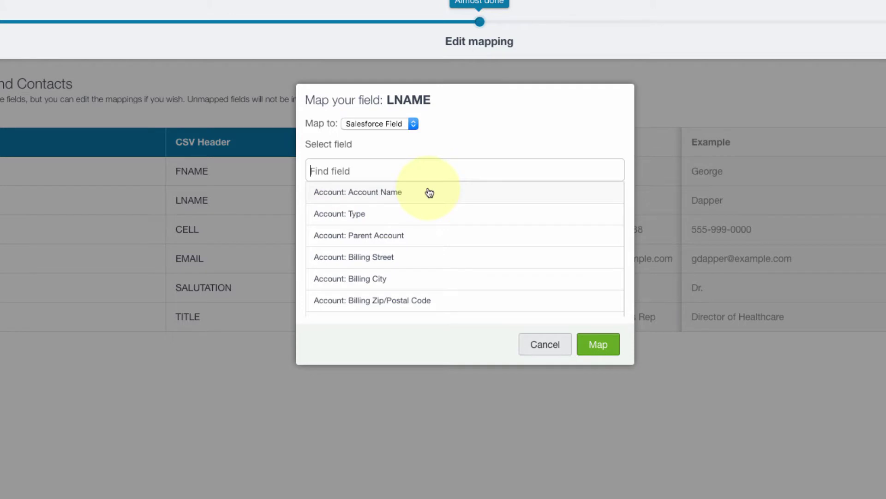
{"action": "type", "text": "contact"}
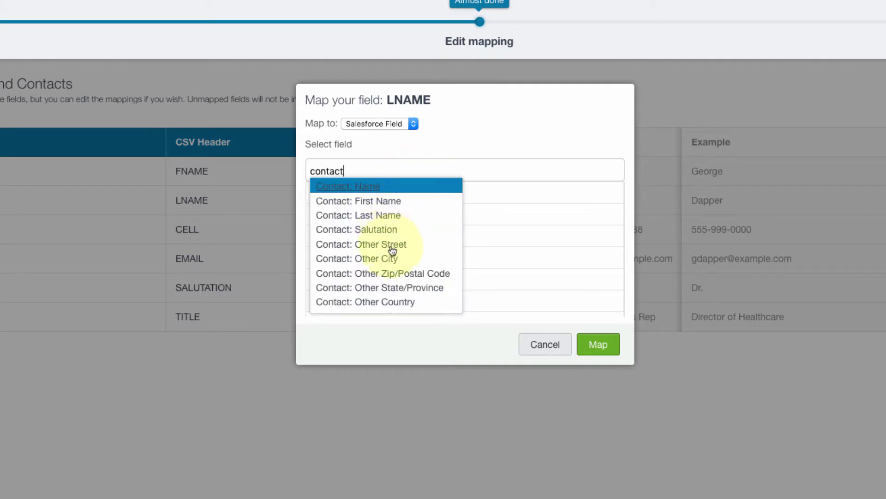
{"action": "scroll", "coordinate": [406, 268], "scroll_direction": "down", "scroll_amount": 2}
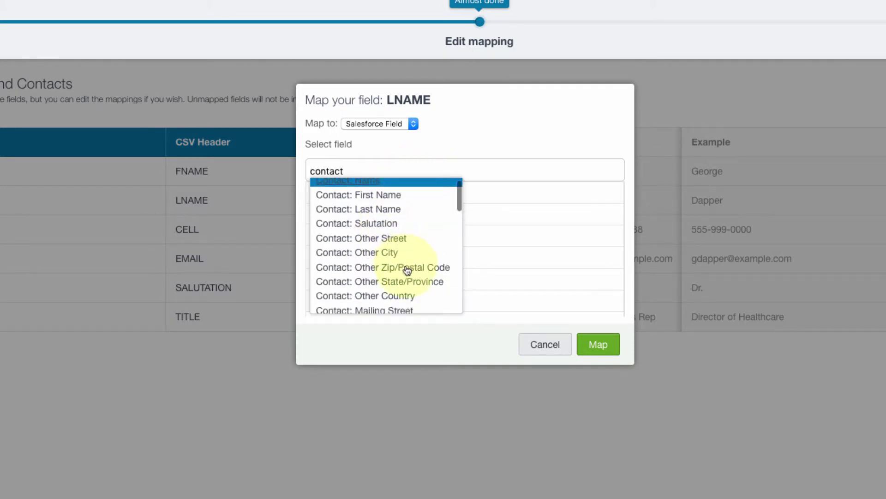
{"action": "scroll", "coordinate": [406, 270], "scroll_direction": "down", "scroll_amount": 5}
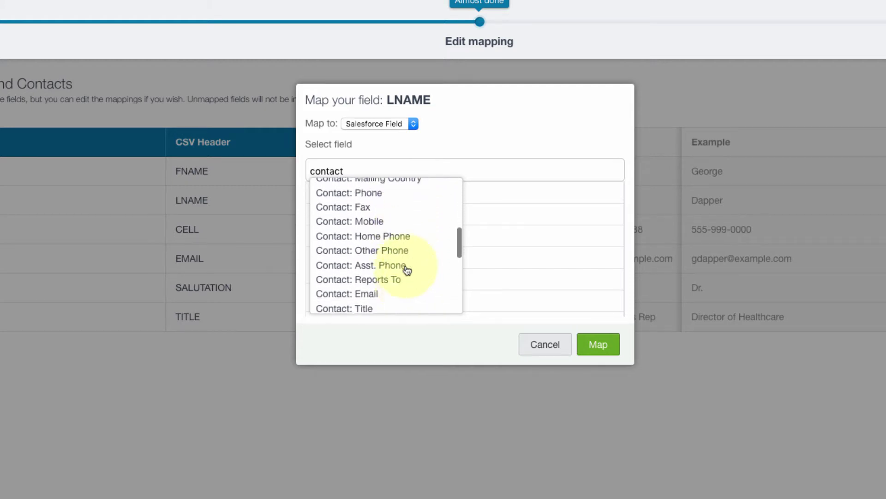
{"action": "left_click", "coordinate": [382, 215]}
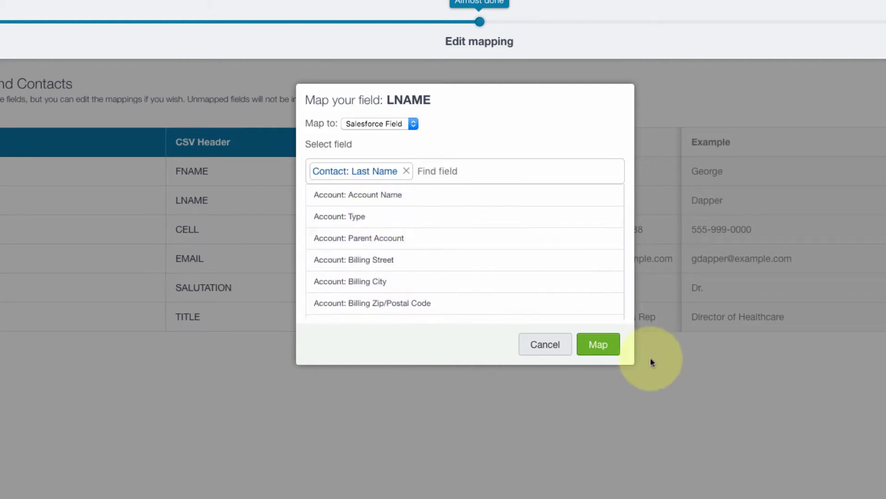
{"action": "left_click", "coordinate": [590, 344]}
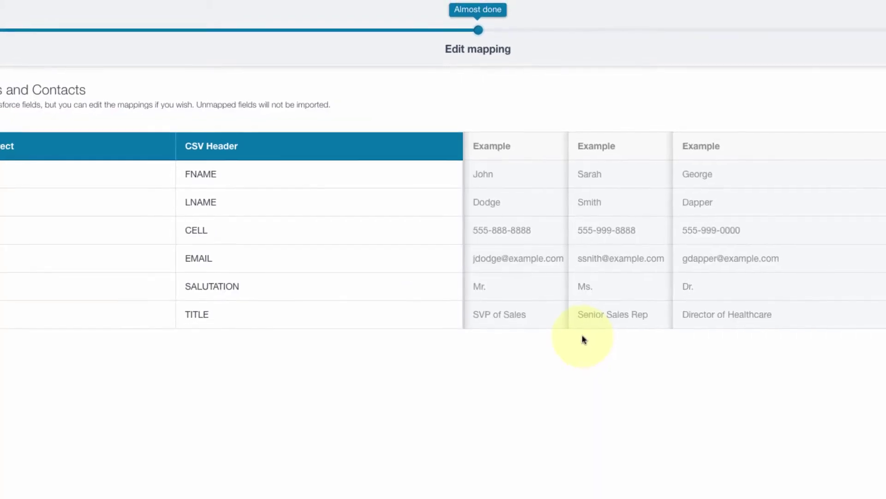
Map the CELL column to Contact: Mobile, consulting the Trailhead challenge's instruction on mapping 'Cell'.
{"action": "left_click", "coordinate": [26, 233]}
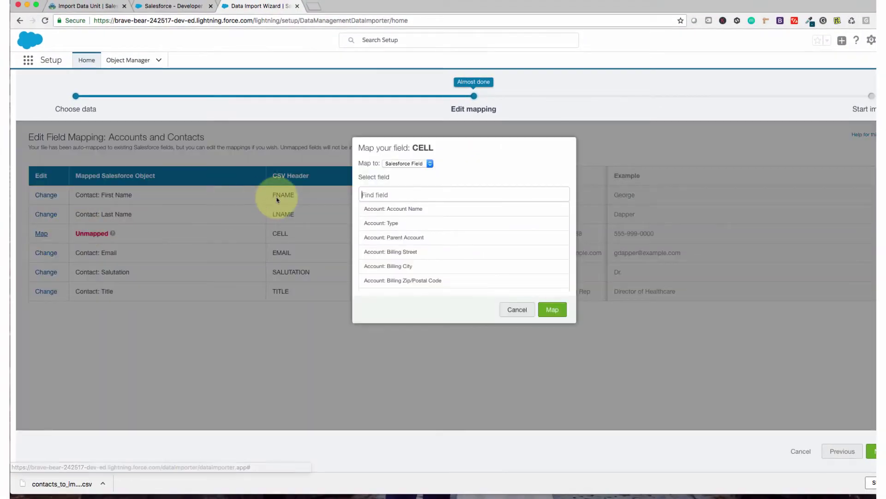
{"action": "left_click", "coordinate": [79, 0]}
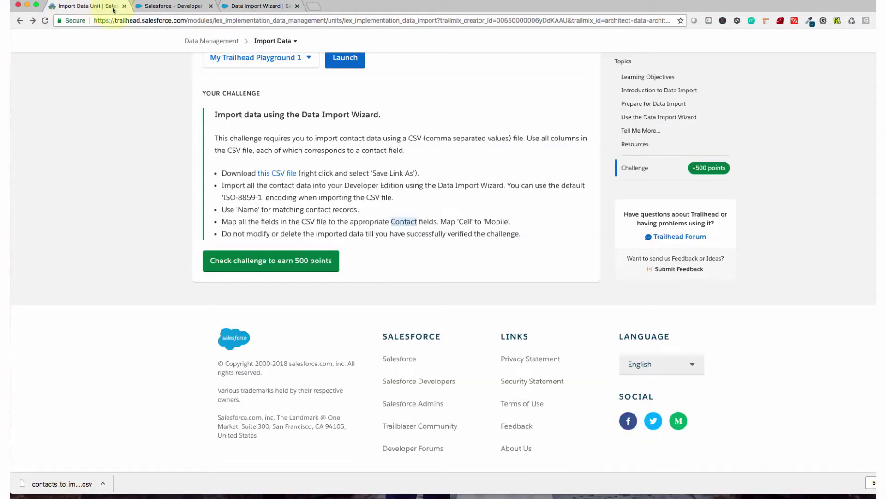
{"action": "left_click", "coordinate": [465, 234]}
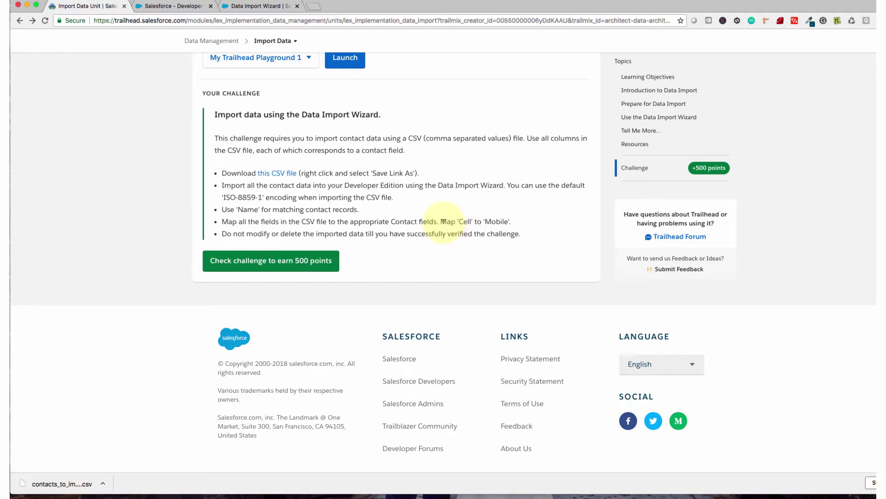
{"action": "left_click_drag", "start_coordinate": [487, 222], "coordinate": [514, 222]}
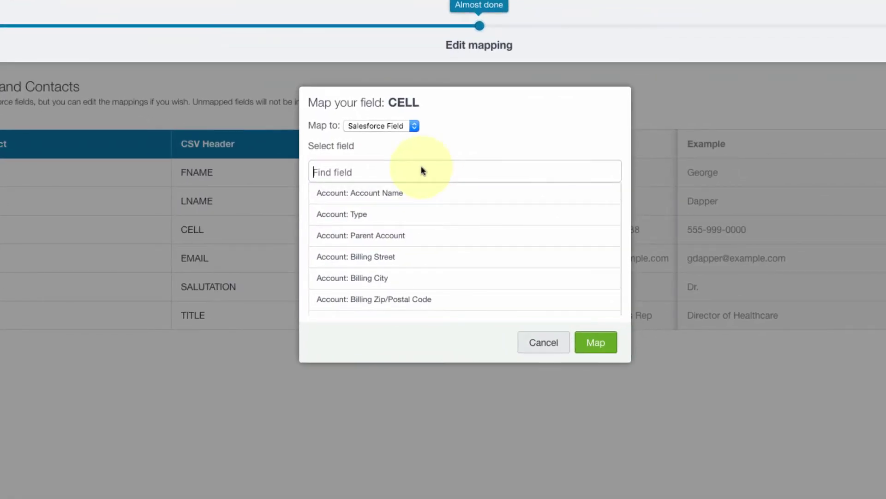
{"action": "type", "text": "contact"}
{"action": "left_click", "coordinate": [413, 175]}
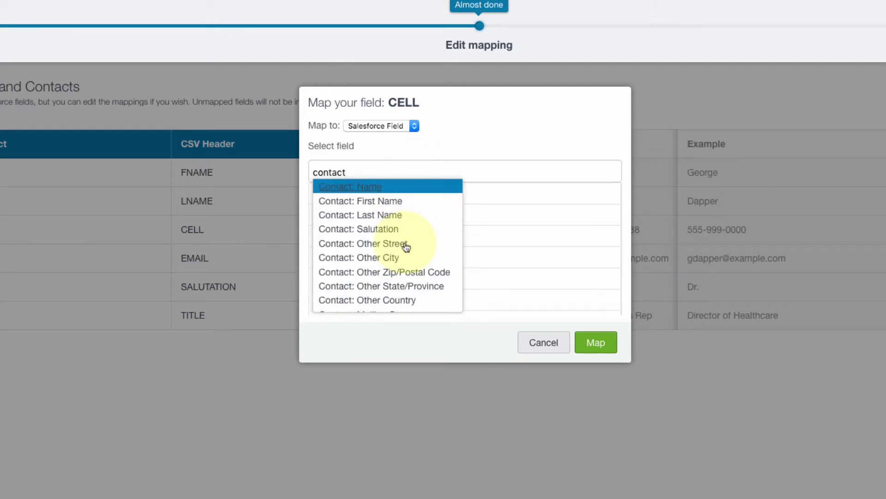
{"action": "scroll", "coordinate": [406, 252], "scroll_direction": "down", "scroll_amount": 5}
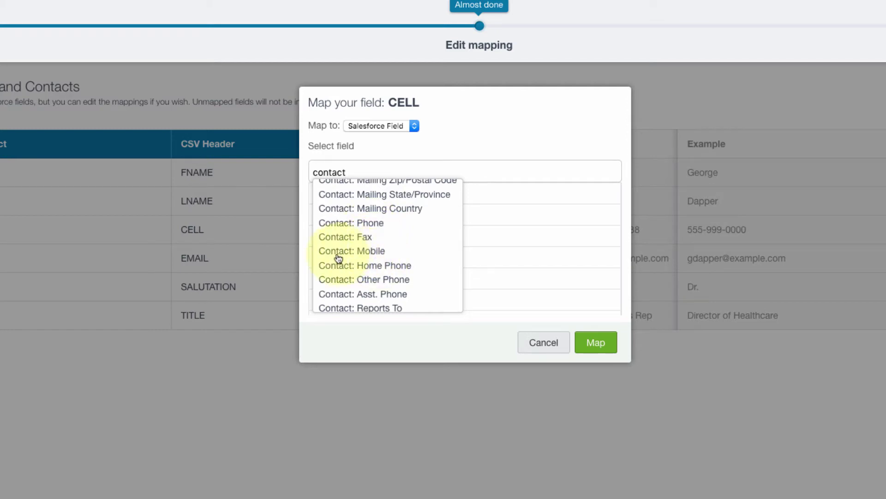
{"action": "left_click", "coordinate": [383, 253]}
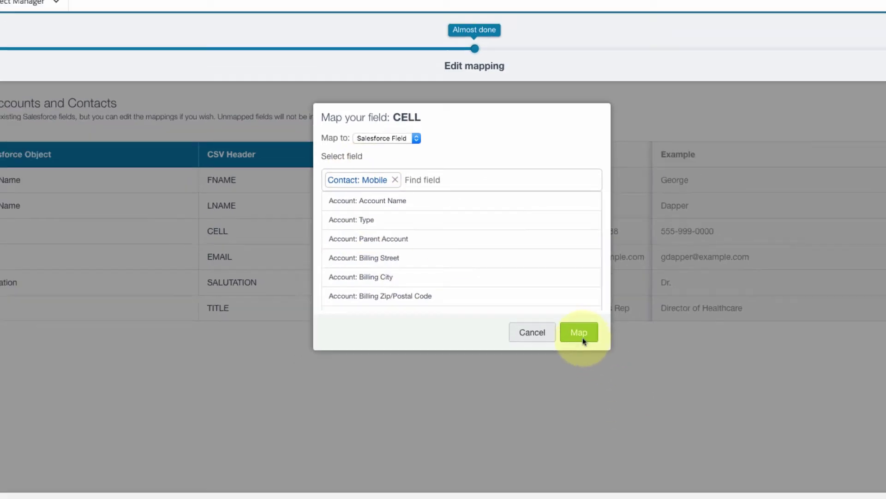
{"action": "left_click", "coordinate": [580, 336]}
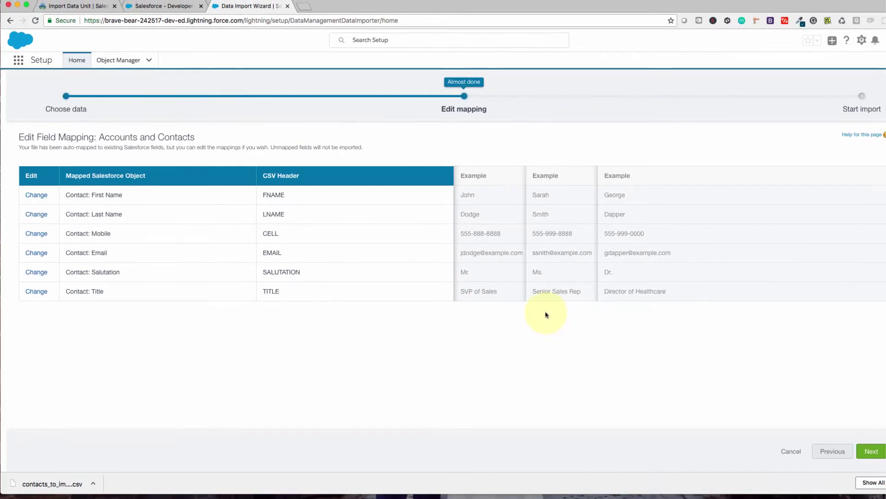
Review the mapped Contact fields against the CSV headers, accept the mapping and start the import of contacts_to_import.csv.
{"action": "left_click_drag", "start_coordinate": [105, 293], "coordinate": [60, 195]}
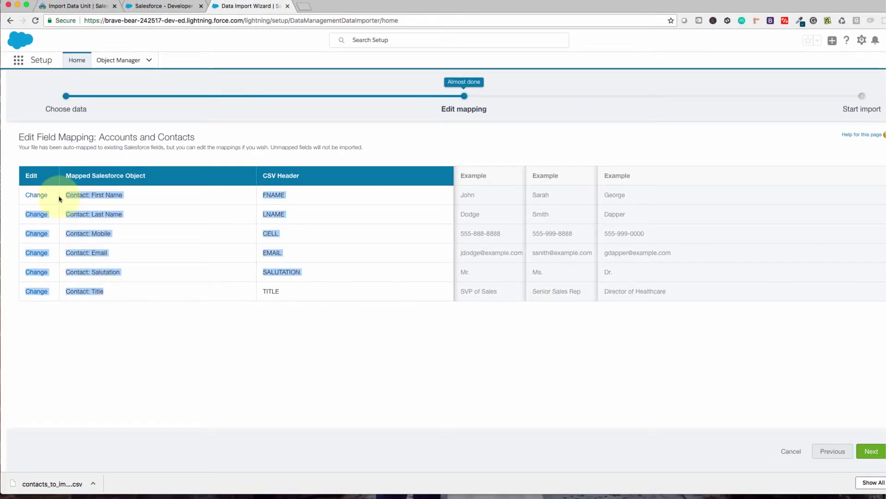
{"action": "left_click", "coordinate": [88, 213]}
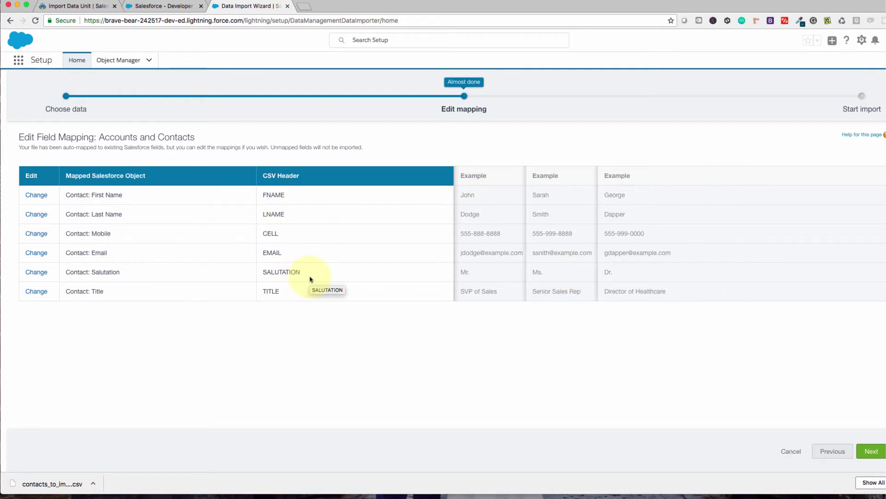
{"action": "left_click", "coordinate": [867, 450]}
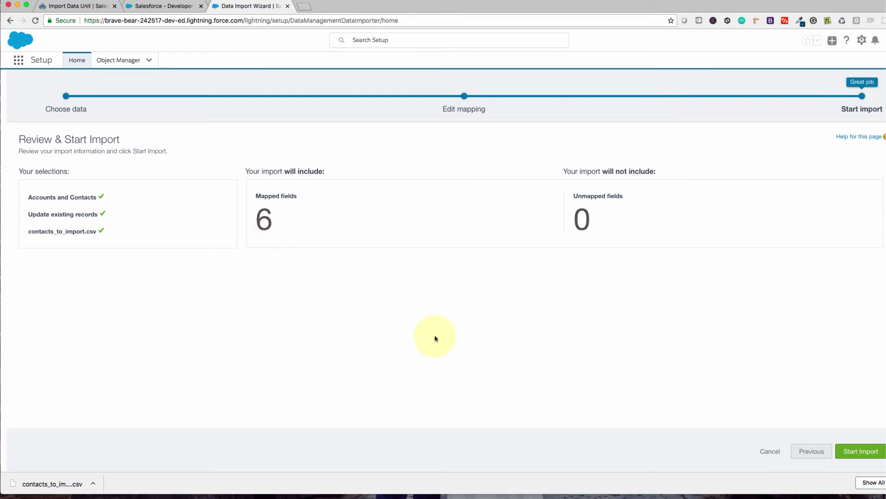
{"action": "scroll", "coordinate": [524, 397], "scroll_direction": "down", "scroll_amount": 1}
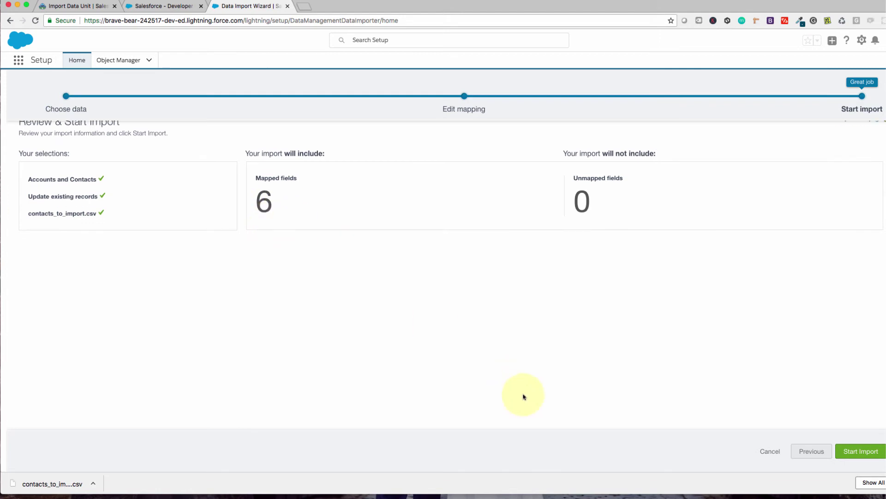
{"action": "left_click", "coordinate": [856, 457]}
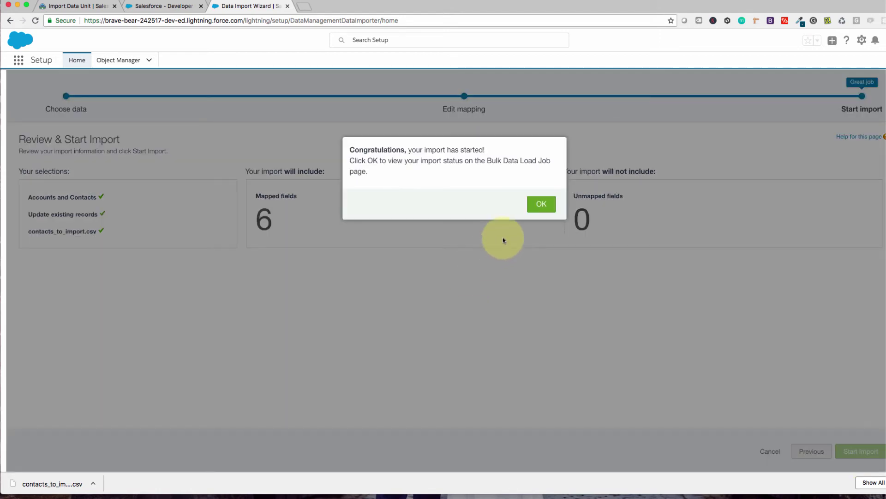
Open the import's Bulk Data Load Job page and review the job details and batches.
{"action": "left_click", "coordinate": [536, 204]}
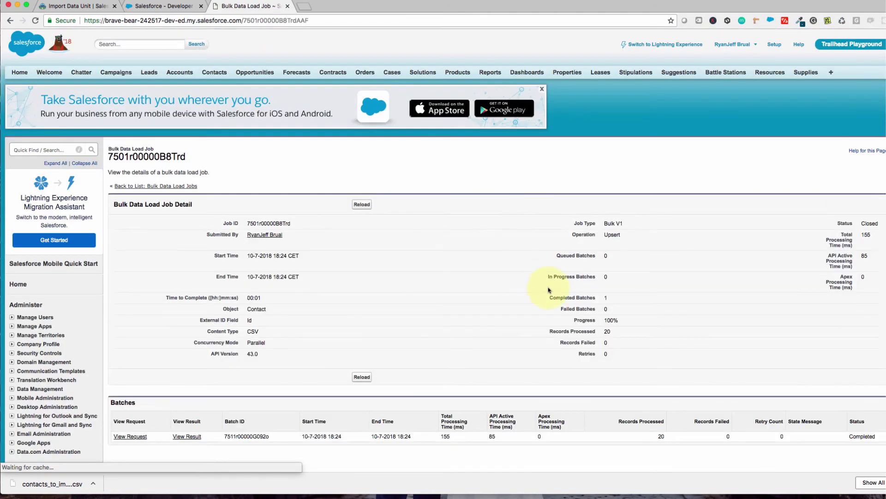
{"action": "scroll", "coordinate": [548, 290], "scroll_direction": "down", "scroll_amount": 5}
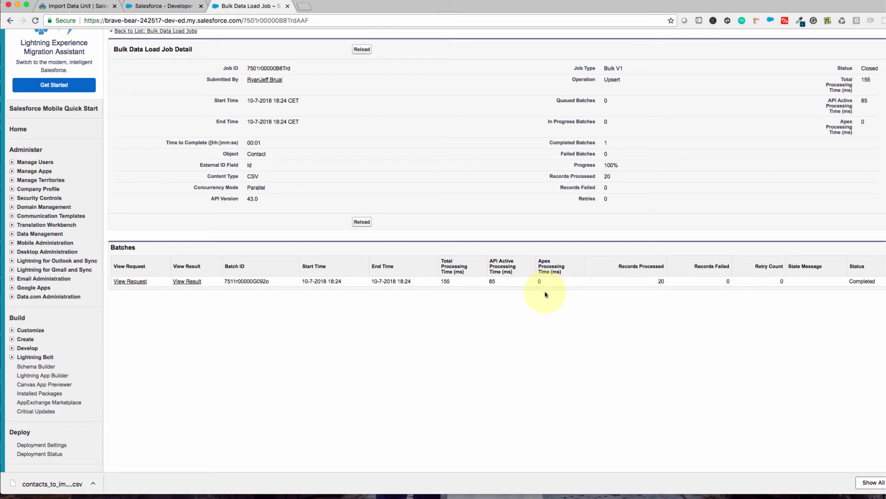
{"action": "scroll", "coordinate": [522, 297], "scroll_direction": "up", "scroll_amount": 1}
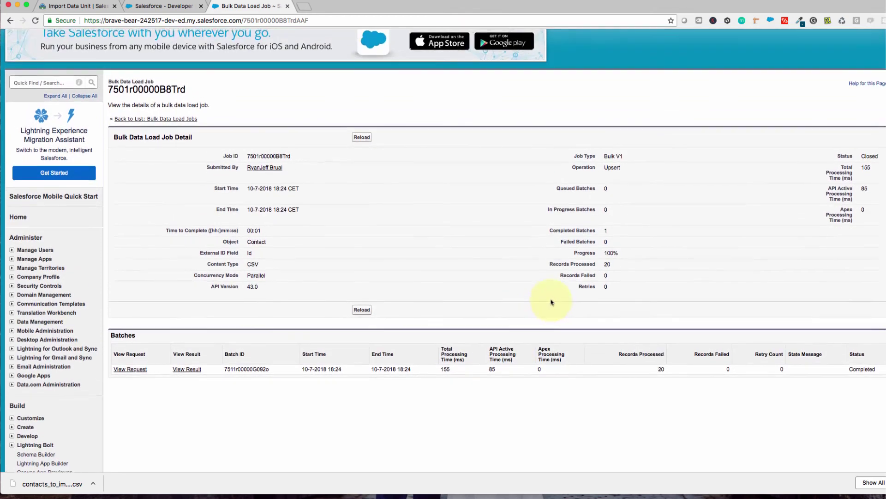
Return to the Trailhead Import Data unit and submit the Data Import Wizard challenge for verification.
{"action": "left_click", "coordinate": [82, 8]}
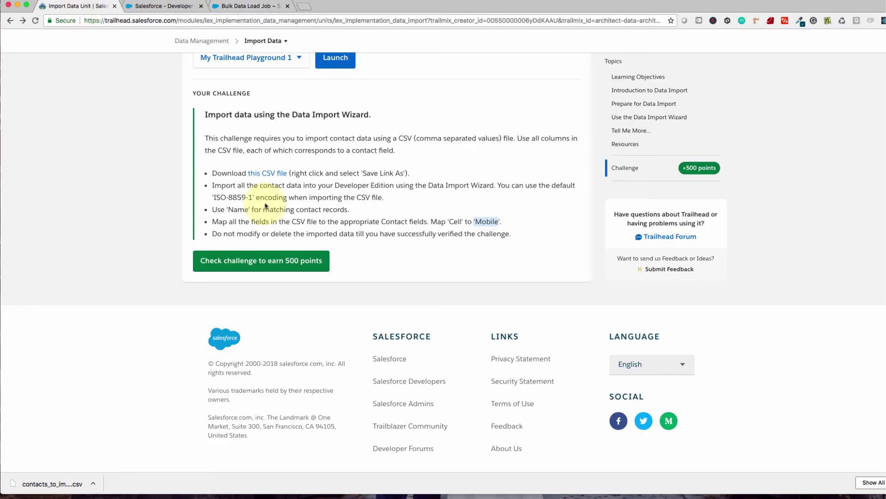
{"action": "scroll", "coordinate": [321, 207], "scroll_direction": "up", "scroll_amount": 1}
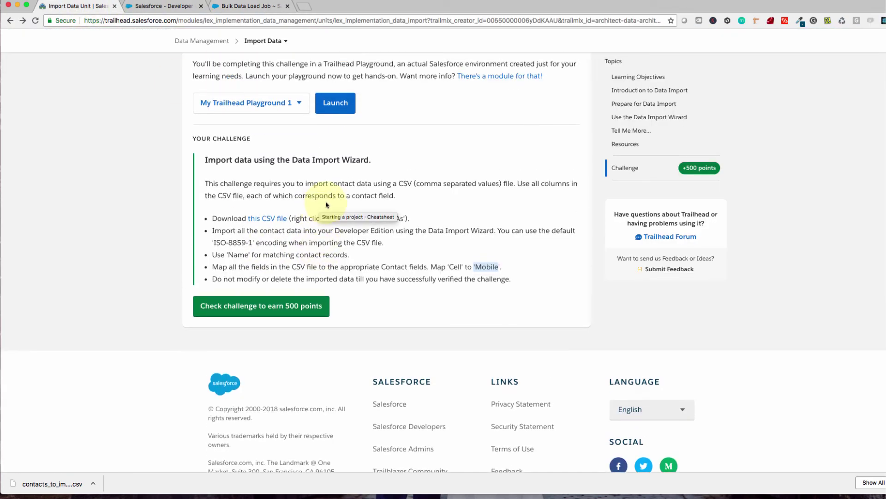
{"action": "scroll", "coordinate": [334, 279], "scroll_direction": "down", "scroll_amount": 1}
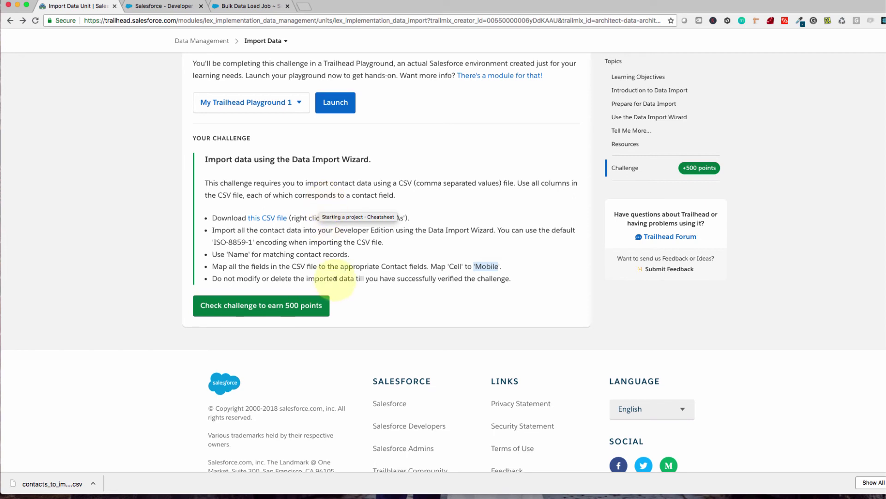
{"action": "scroll", "coordinate": [258, 309], "scroll_direction": "down", "scroll_amount": 1}
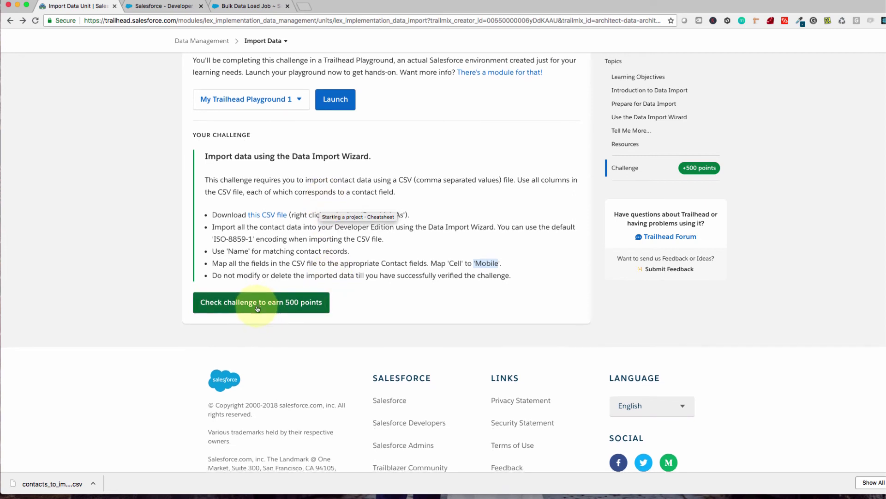
{"action": "left_click", "coordinate": [257, 308]}
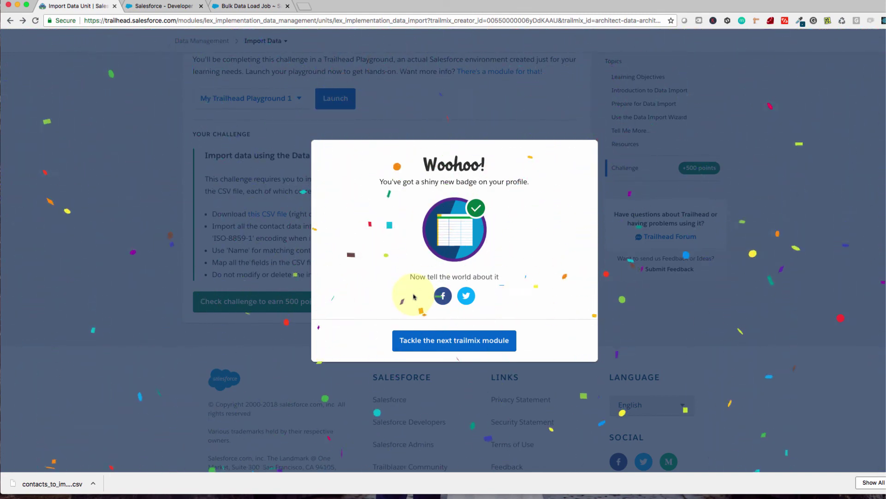
{"action": "left_click", "coordinate": [695, 1]}
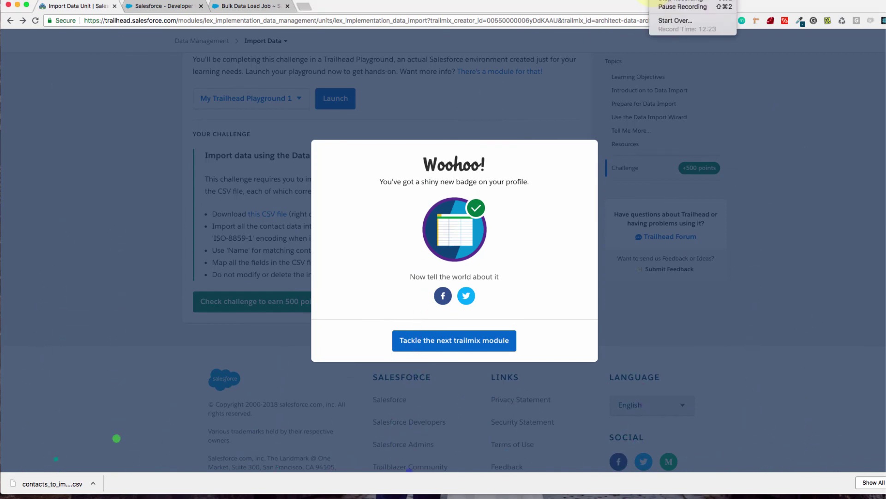